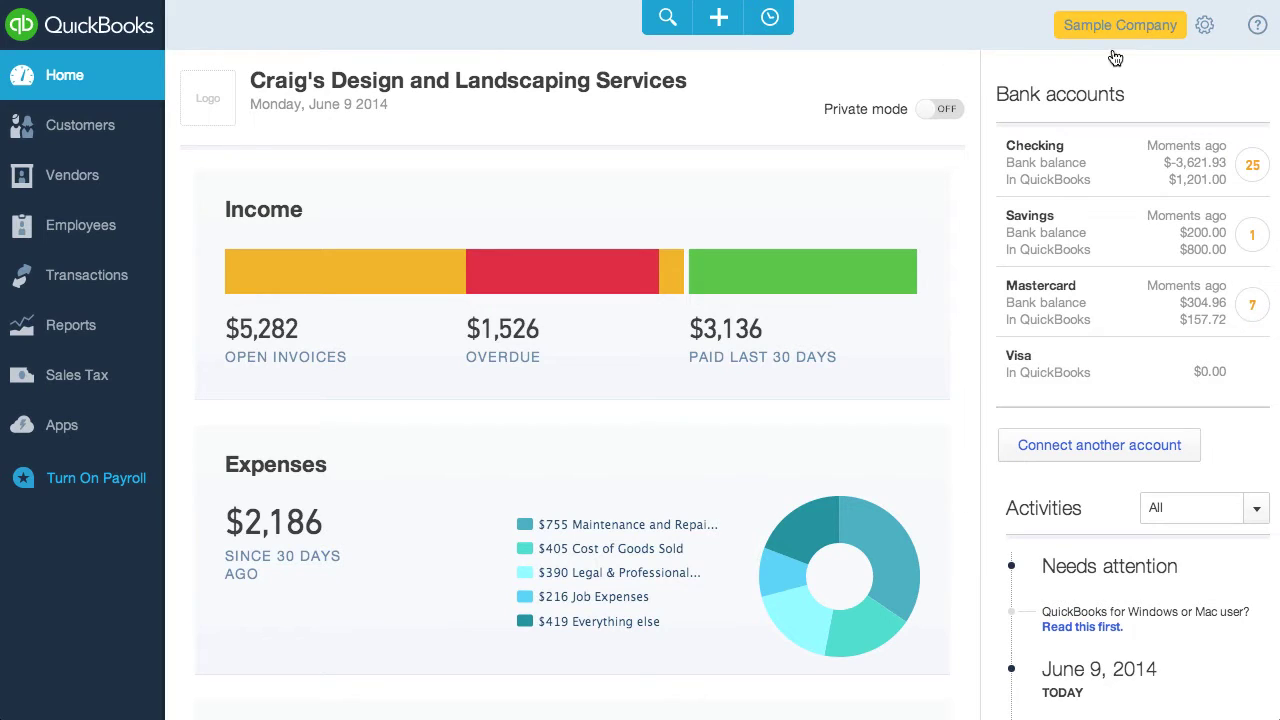
# Step: Open the Export Data overview page about moving data to QuickBooks Desktop from the gear menu
pyautogui.click(1205, 27)
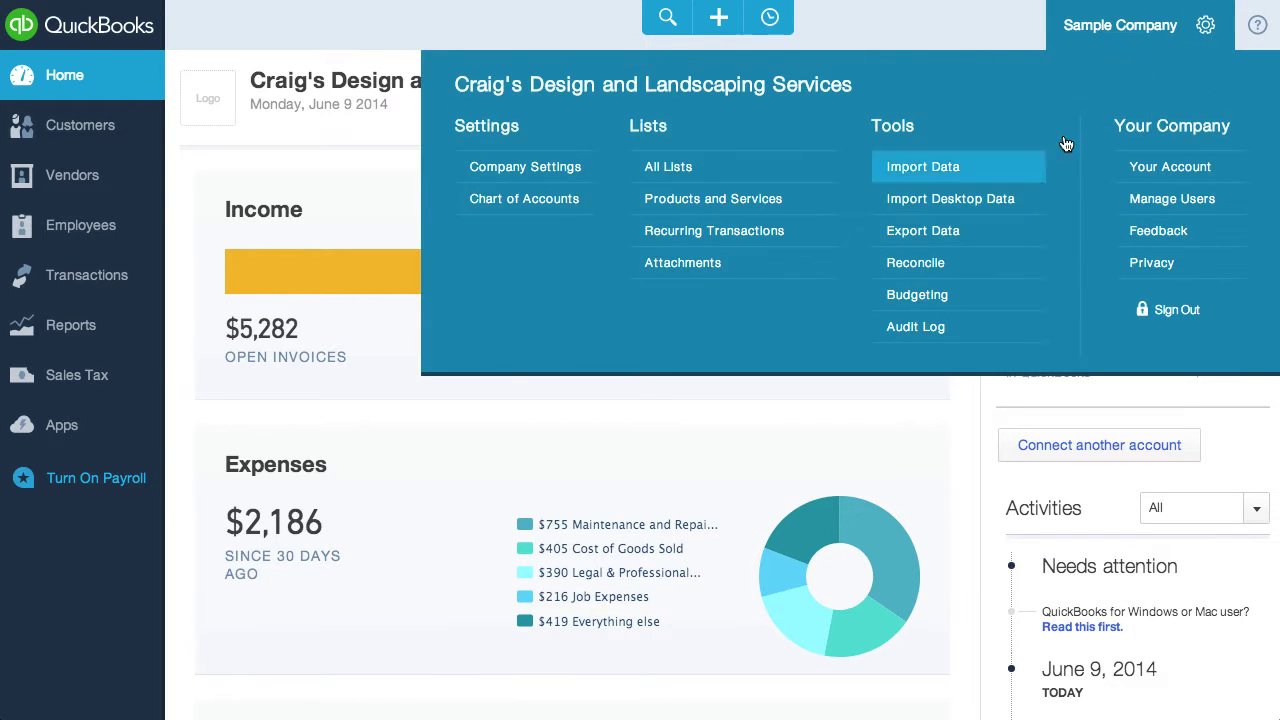
pyautogui.click(946, 230)
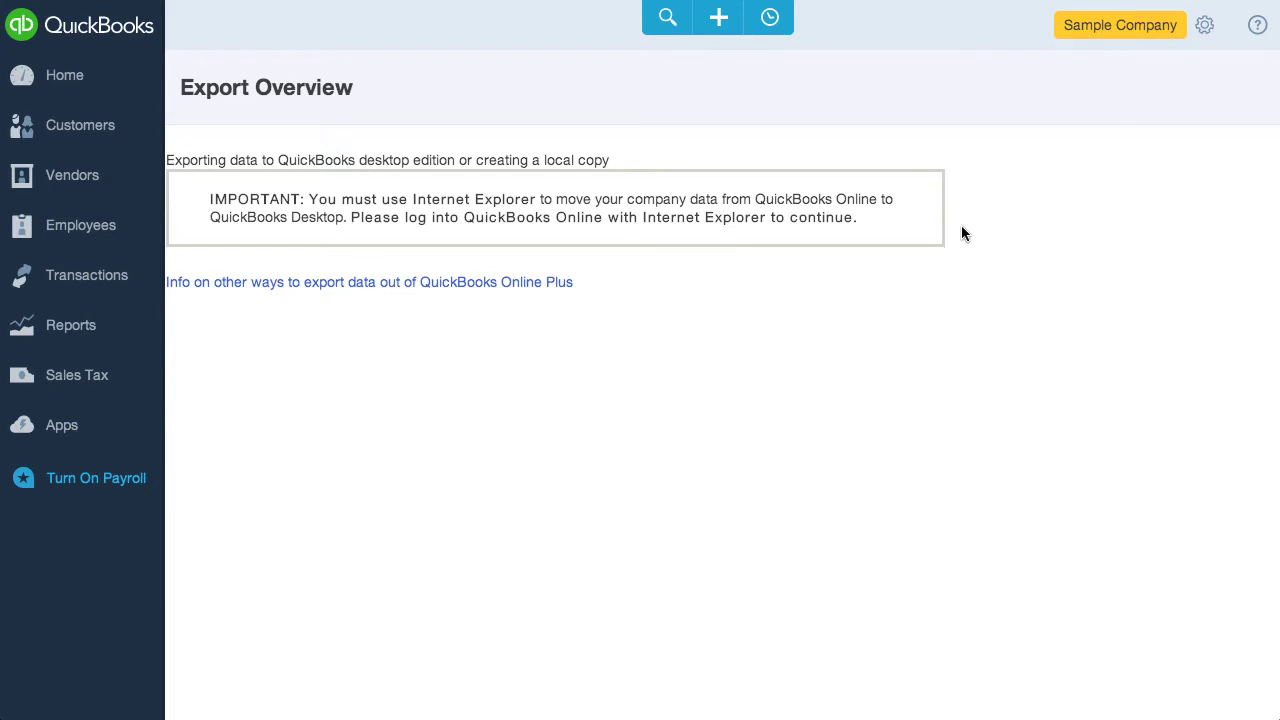
# Step: Go to the Import Data page offering Customers, Vendors, Chart of Accounts and Bank Transactions imports
pyautogui.click(1205, 24)
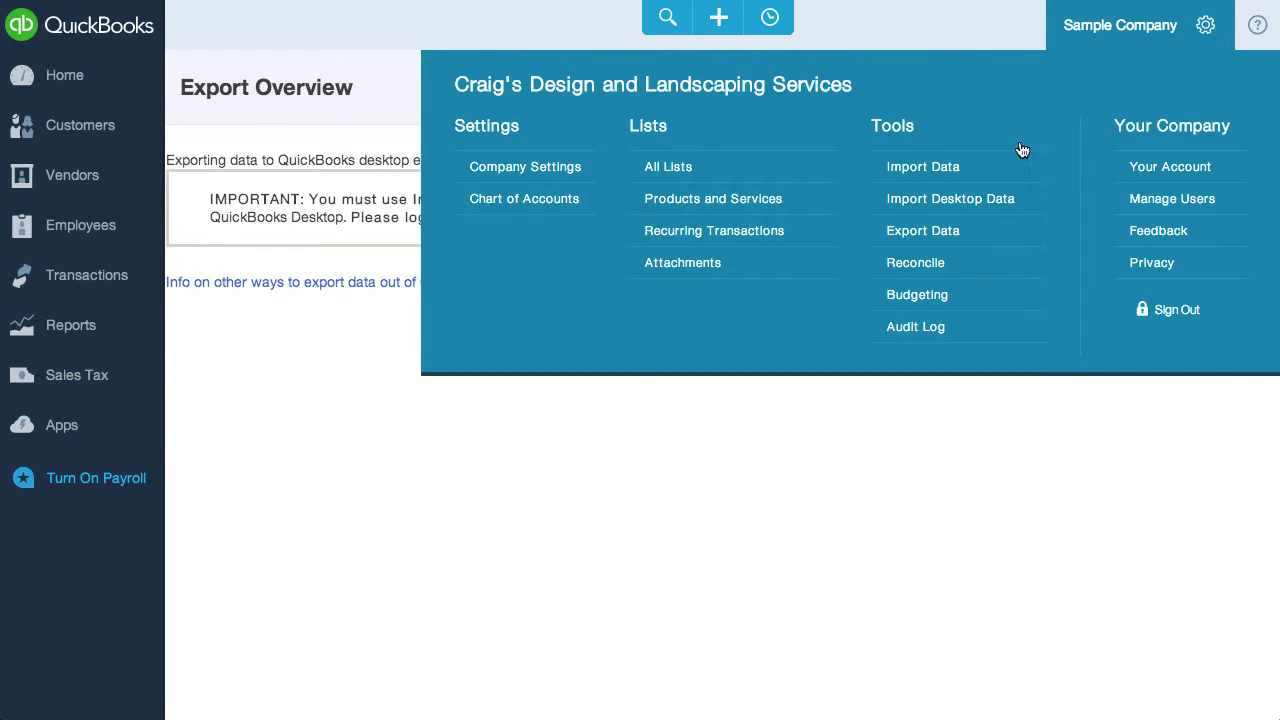
pyautogui.click(977, 178)
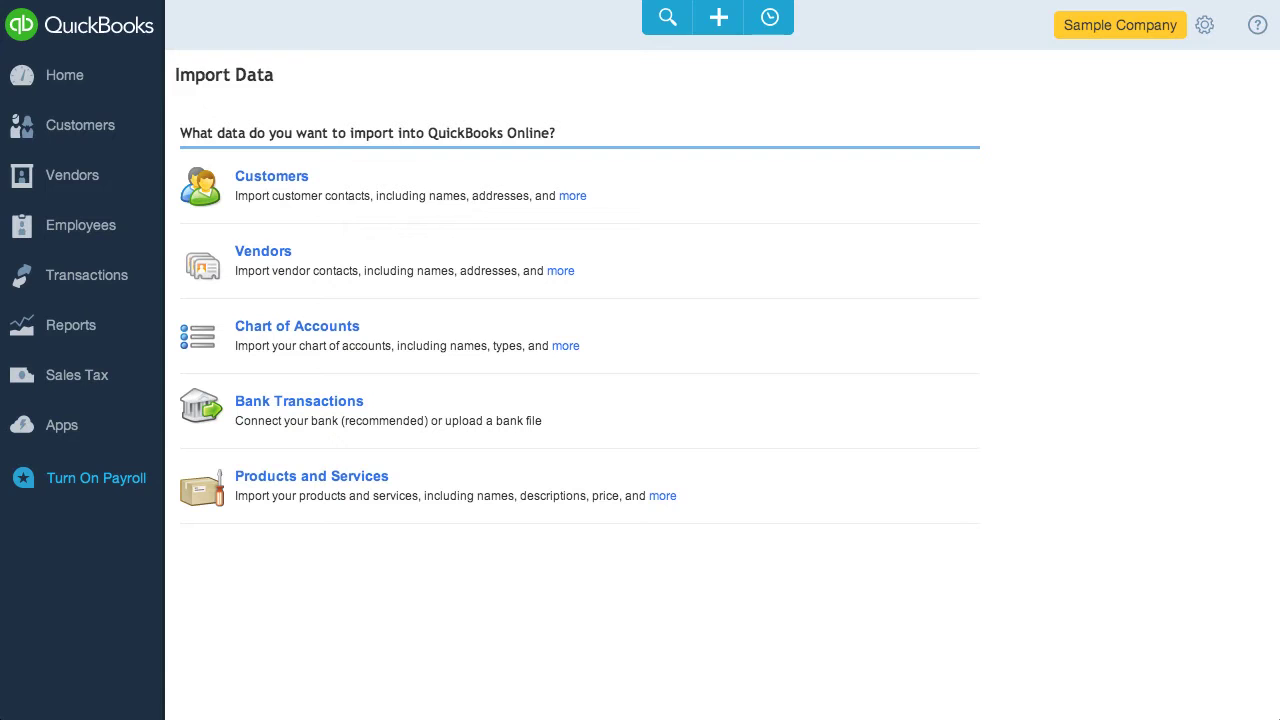
# Step: Open the Profit and Loss report for January 1 – June 8, 2014 from Reports
pyautogui.click(121, 319)
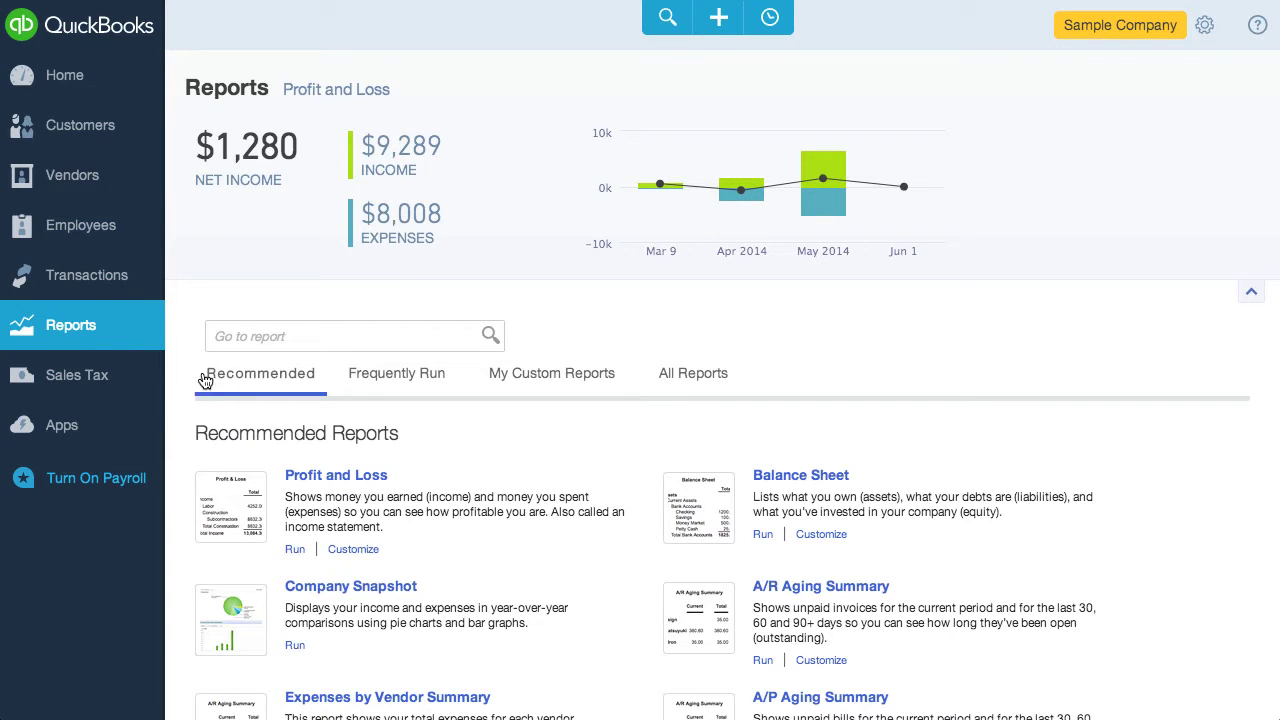
pyautogui.click(337, 472)
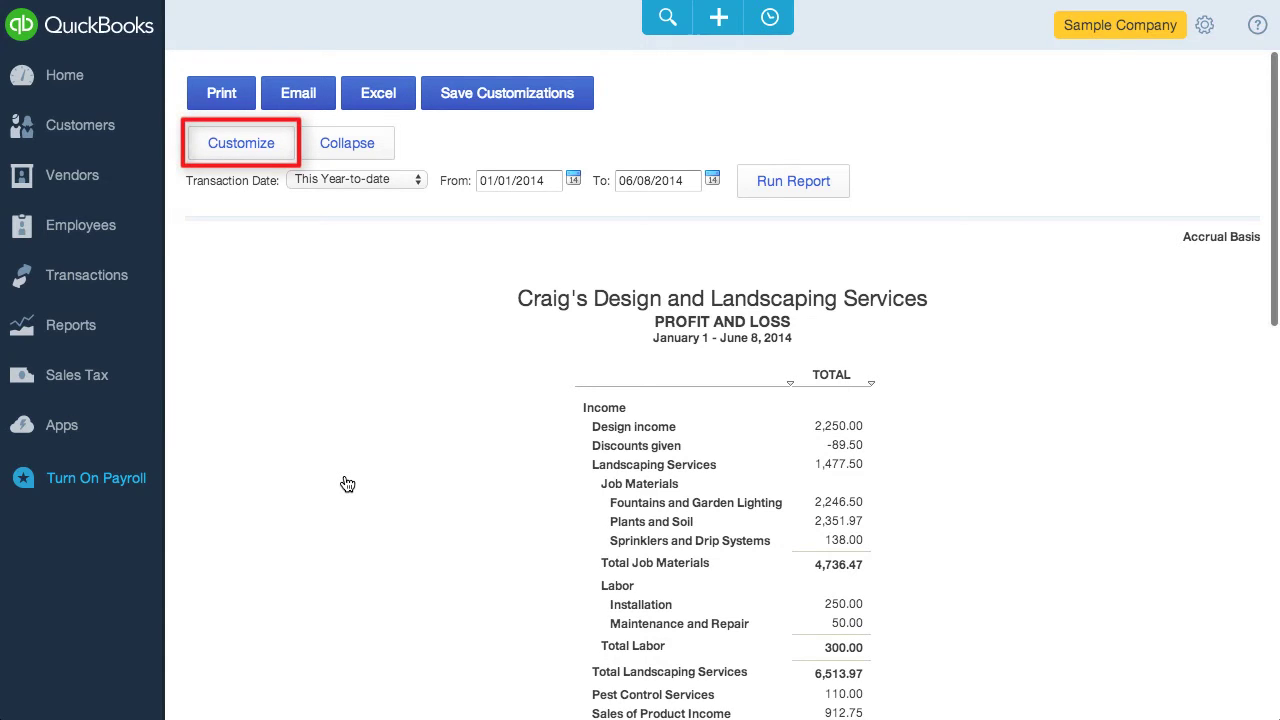
pyautogui.click(263, 151)
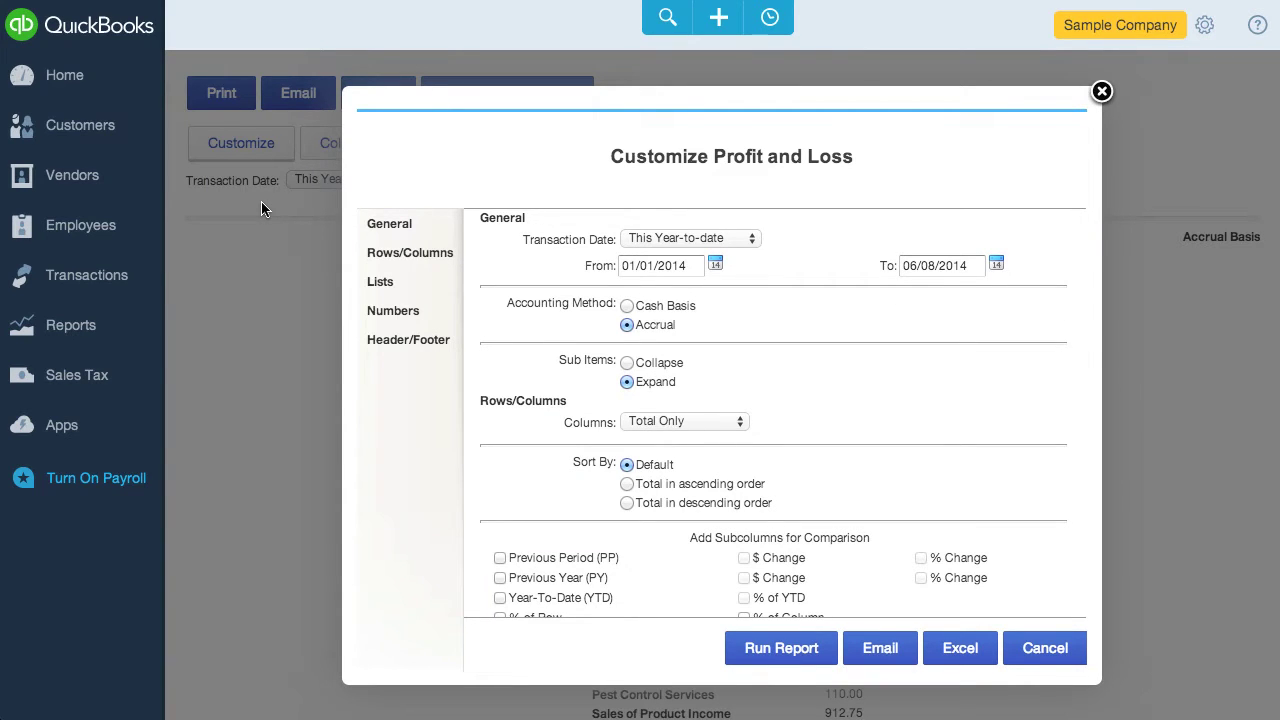
pyautogui.scroll(-5, 863, 348)
pyautogui.scroll(-1, 863, 345)
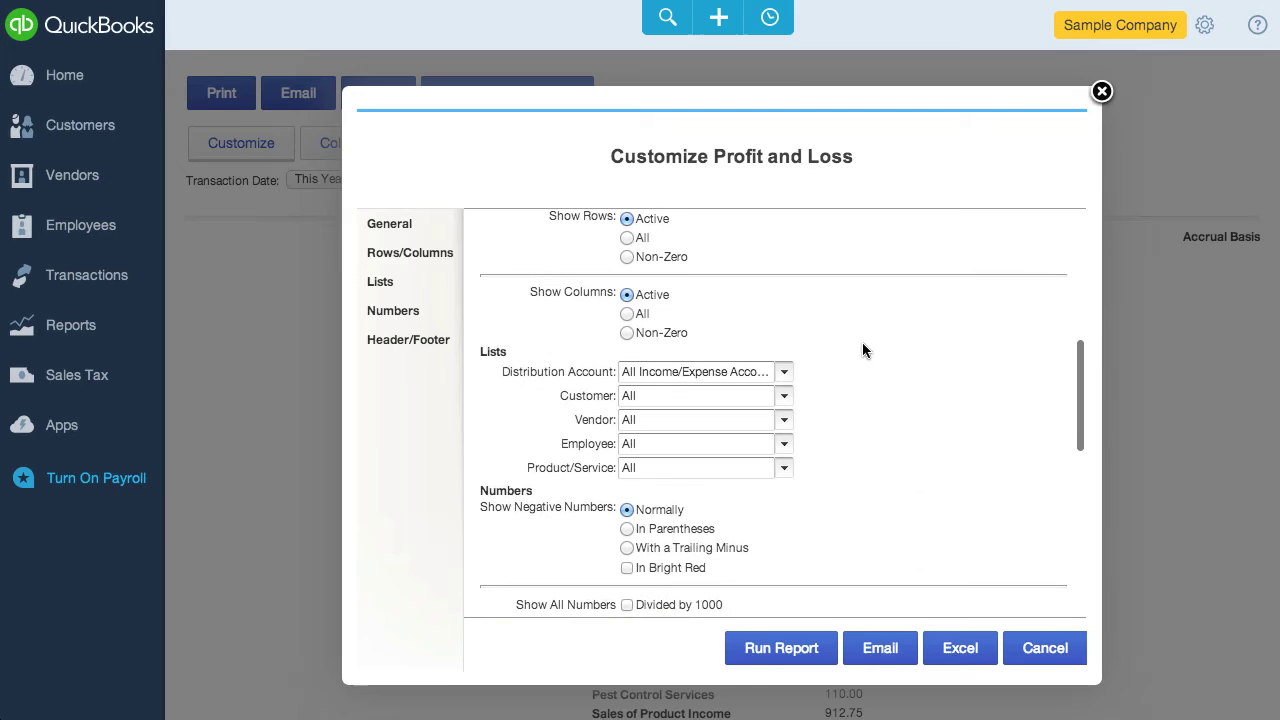
pyautogui.click(784, 371)
pyautogui.scroll(5, 784, 413)
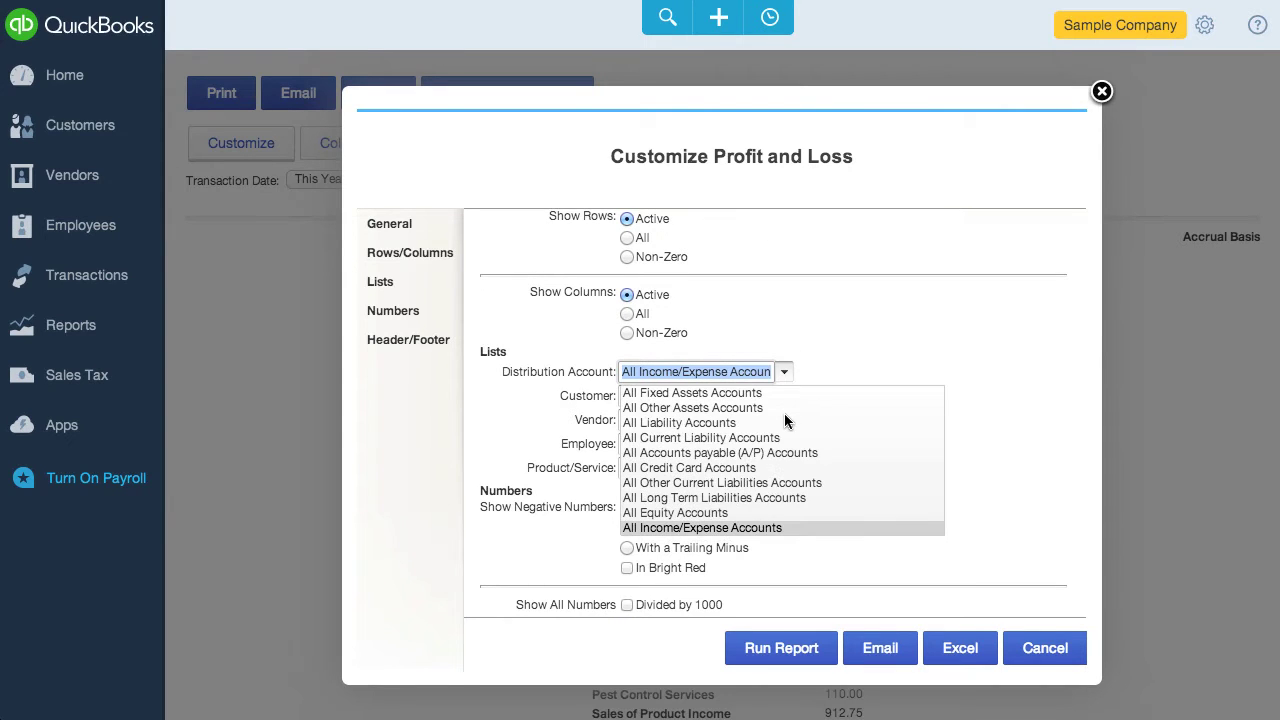
pyautogui.click(696, 407)
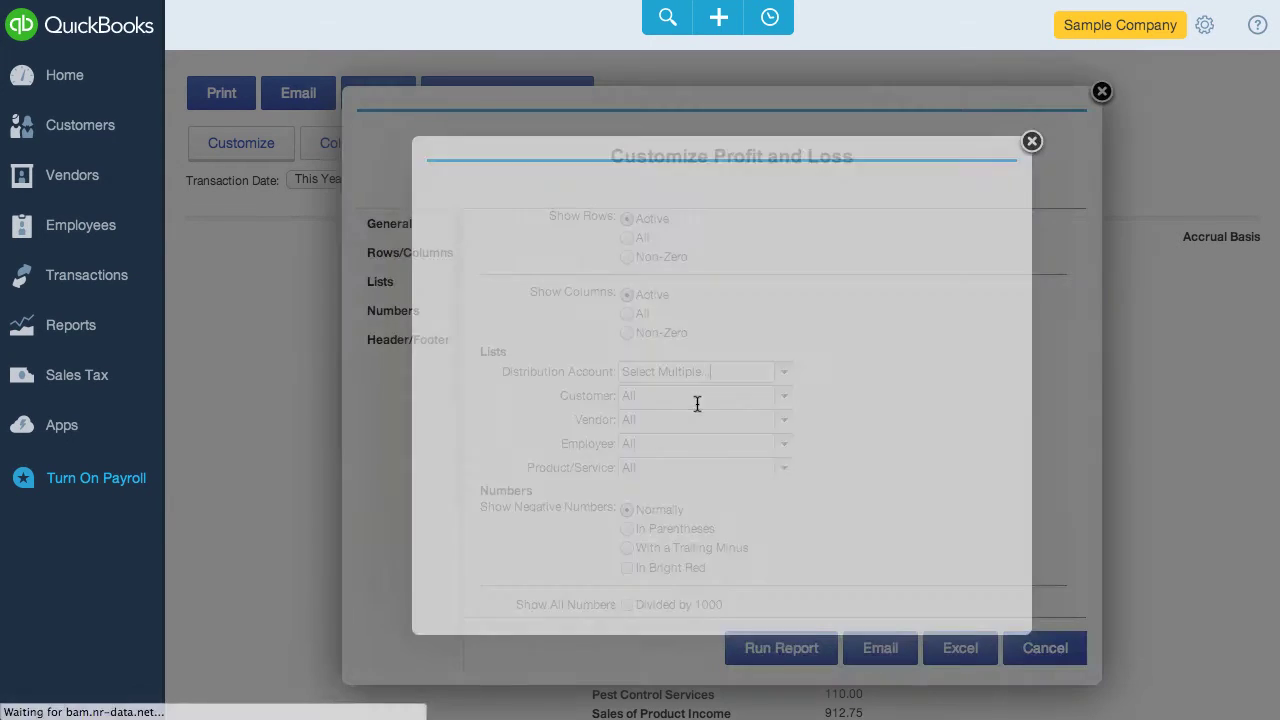
pyautogui.click(694, 314)
pyautogui.doubleClick(575, 364)
pyautogui.click(528, 389)
pyautogui.click(687, 315)
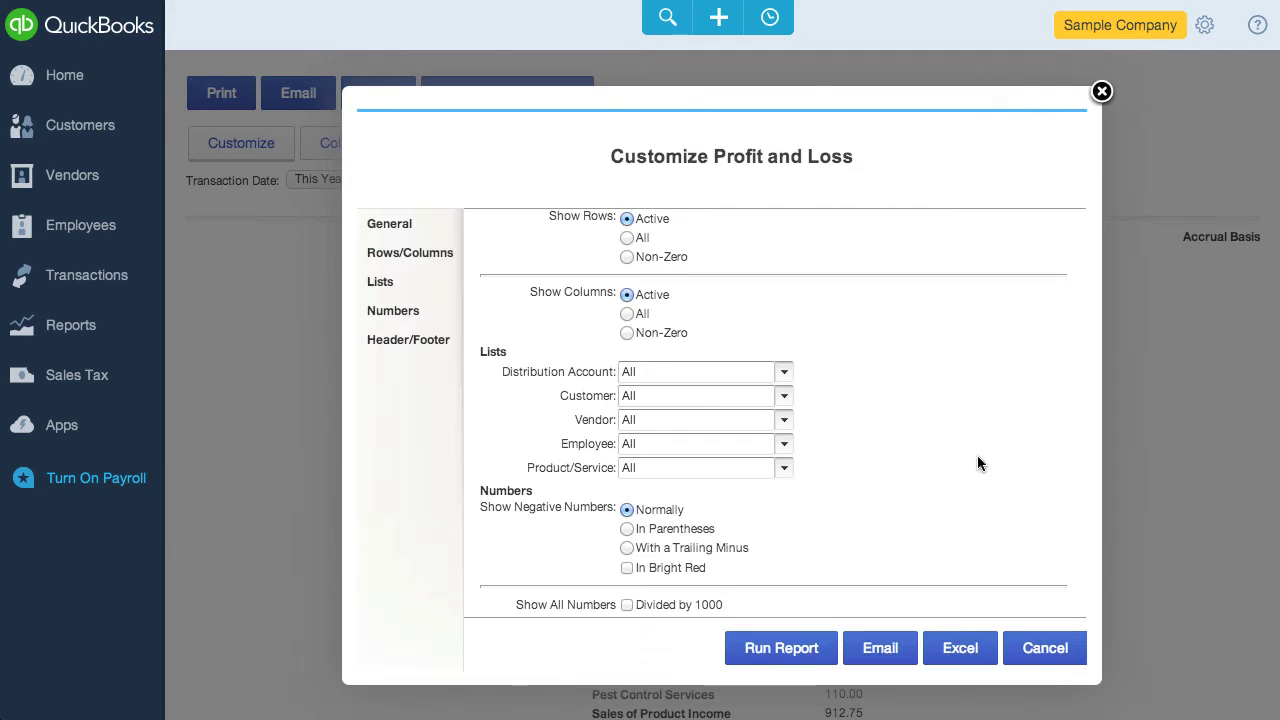
pyautogui.click(786, 646)
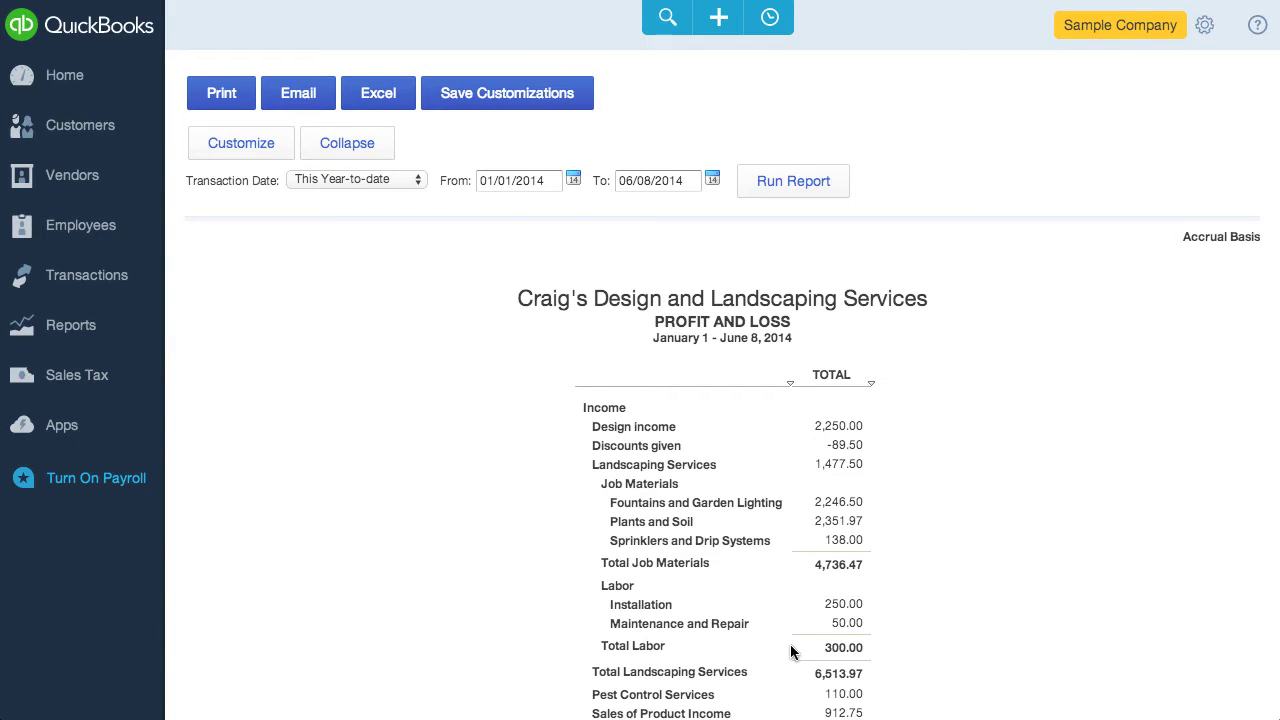
# Step: Show All Reports categories such as Business Overview, Review Sales and Manage Sales Tax
pyautogui.click(138, 331)
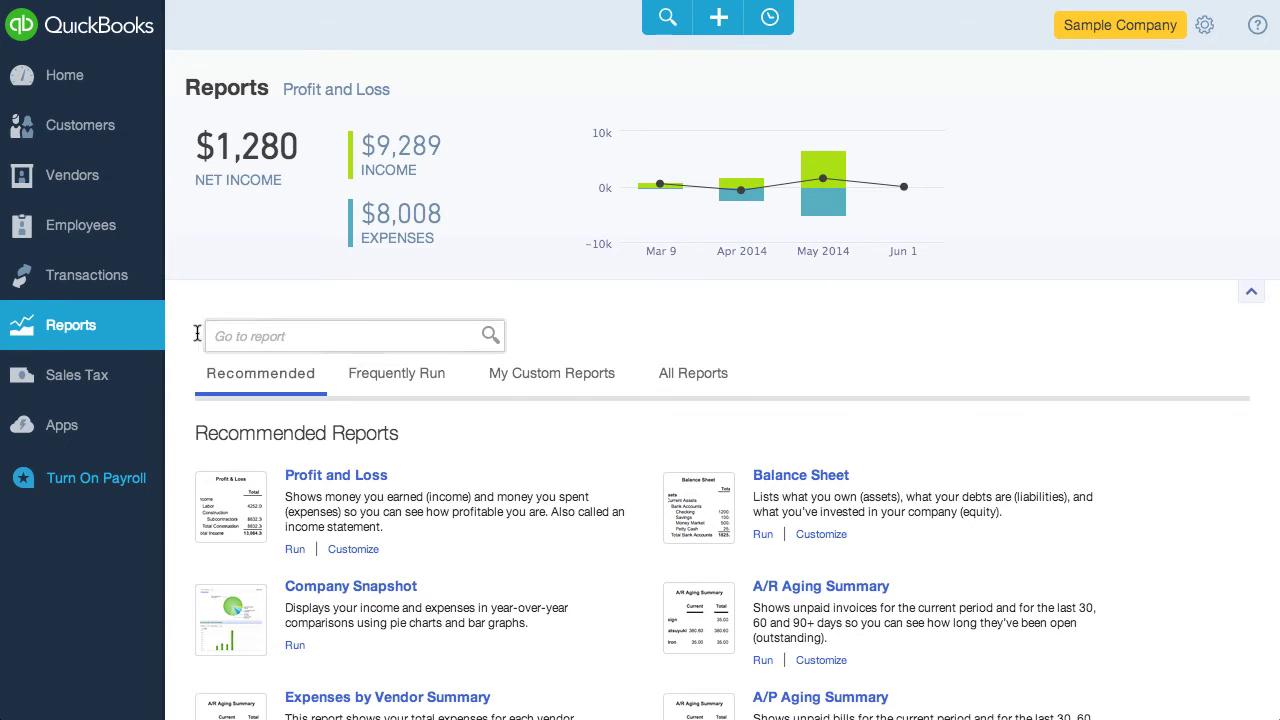
pyautogui.click(713, 382)
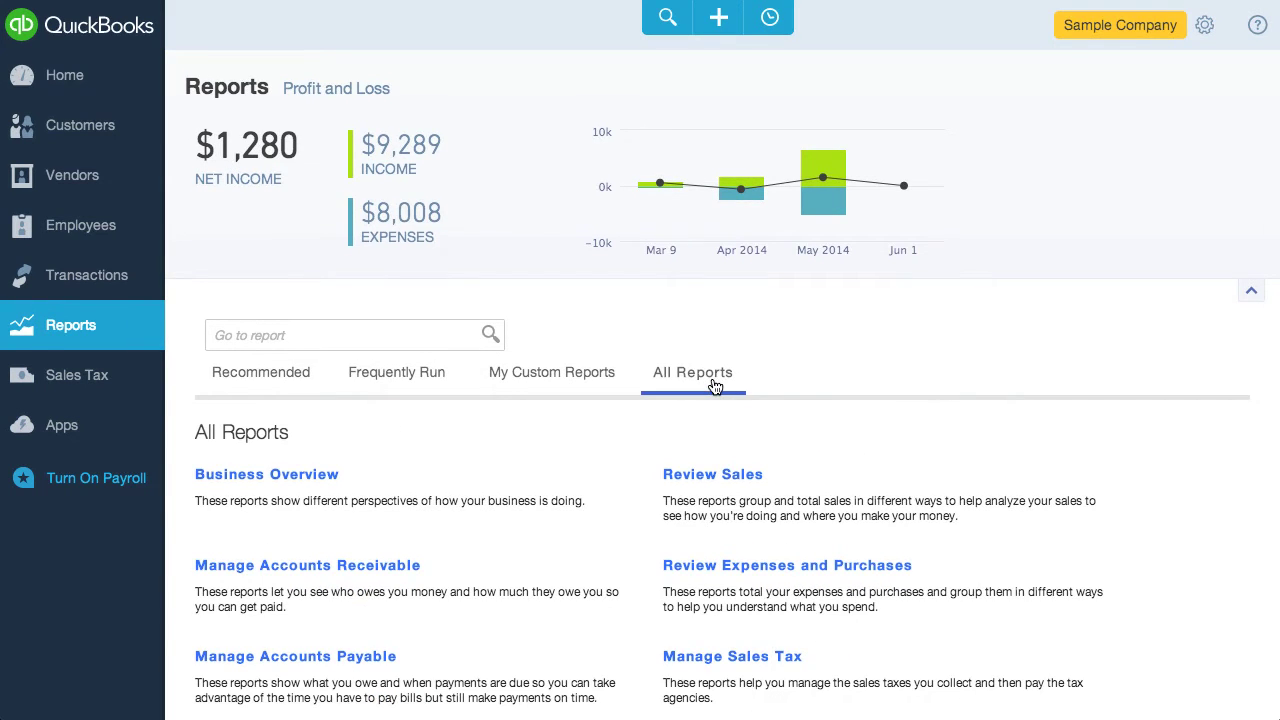
pyautogui.scroll(-3, 617, 416)
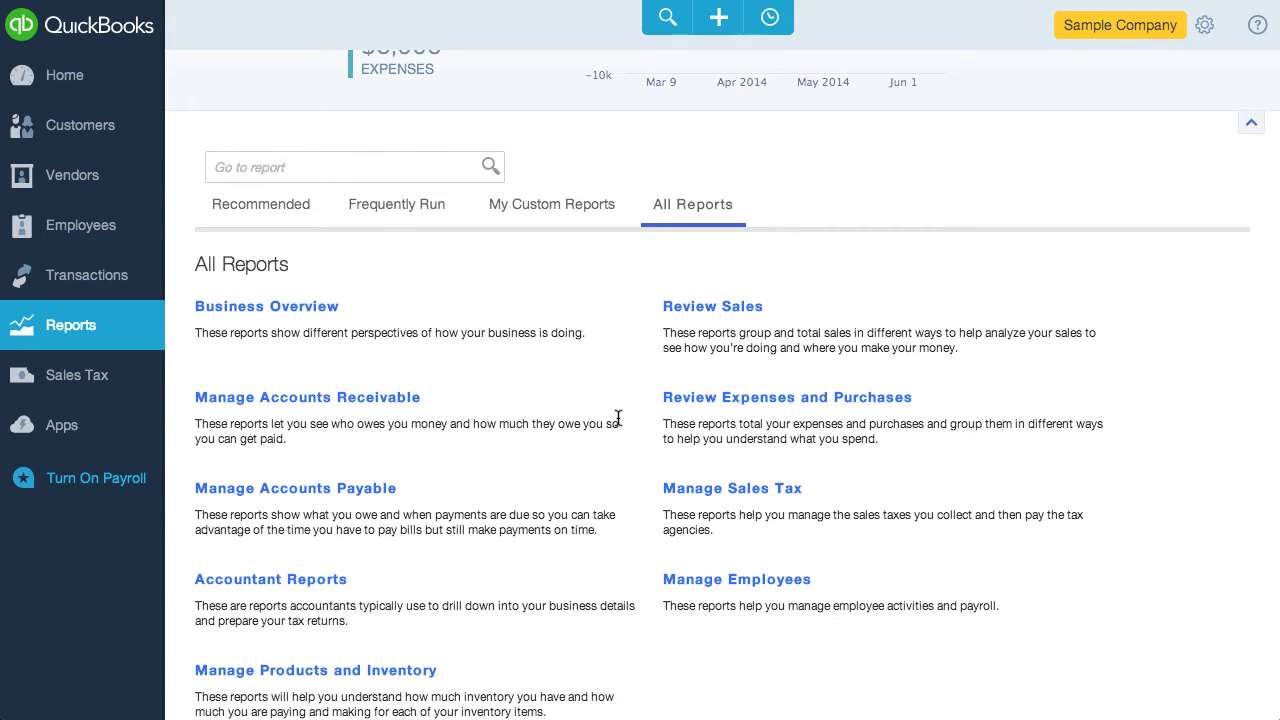
# Step: Open the Sales Tax Center showing $370.94 owed to the Board of Equalization
pyautogui.click(135, 381)
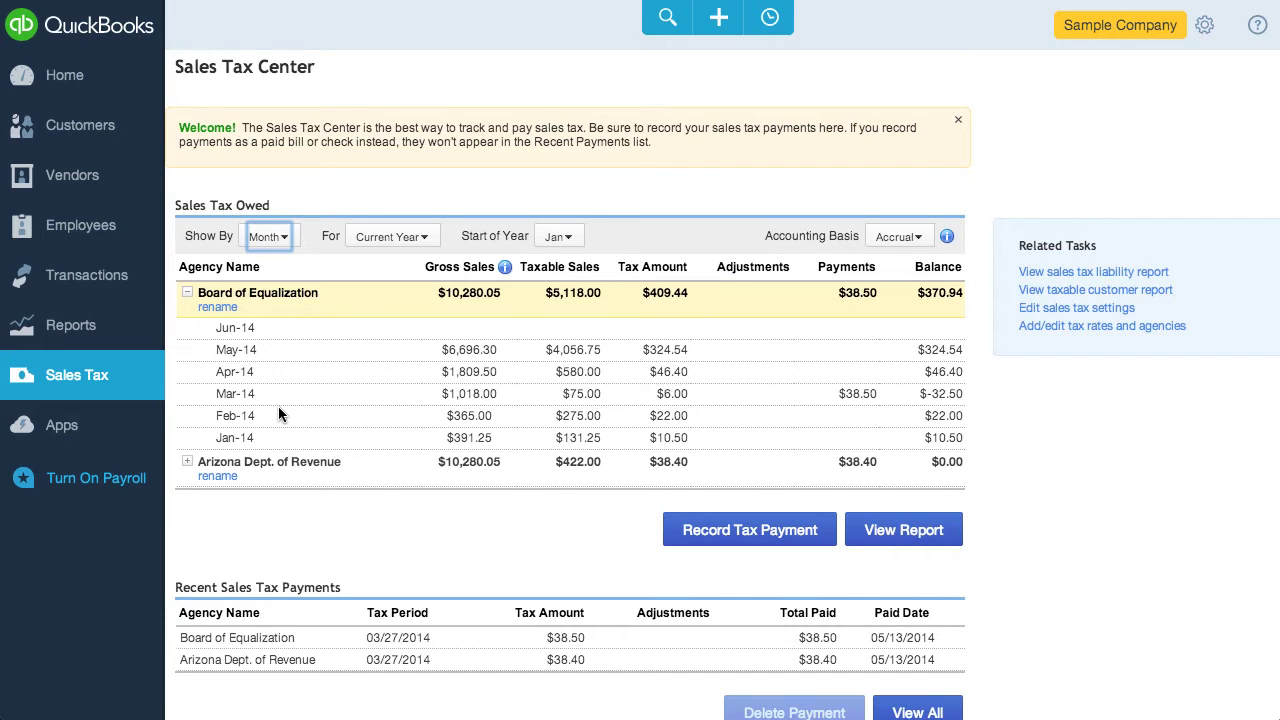
# Step: Try a sales tax payment adjustment, cancel it, and start a blank Net 30 invoice dated 06/08/2014
pyautogui.click(702, 530)
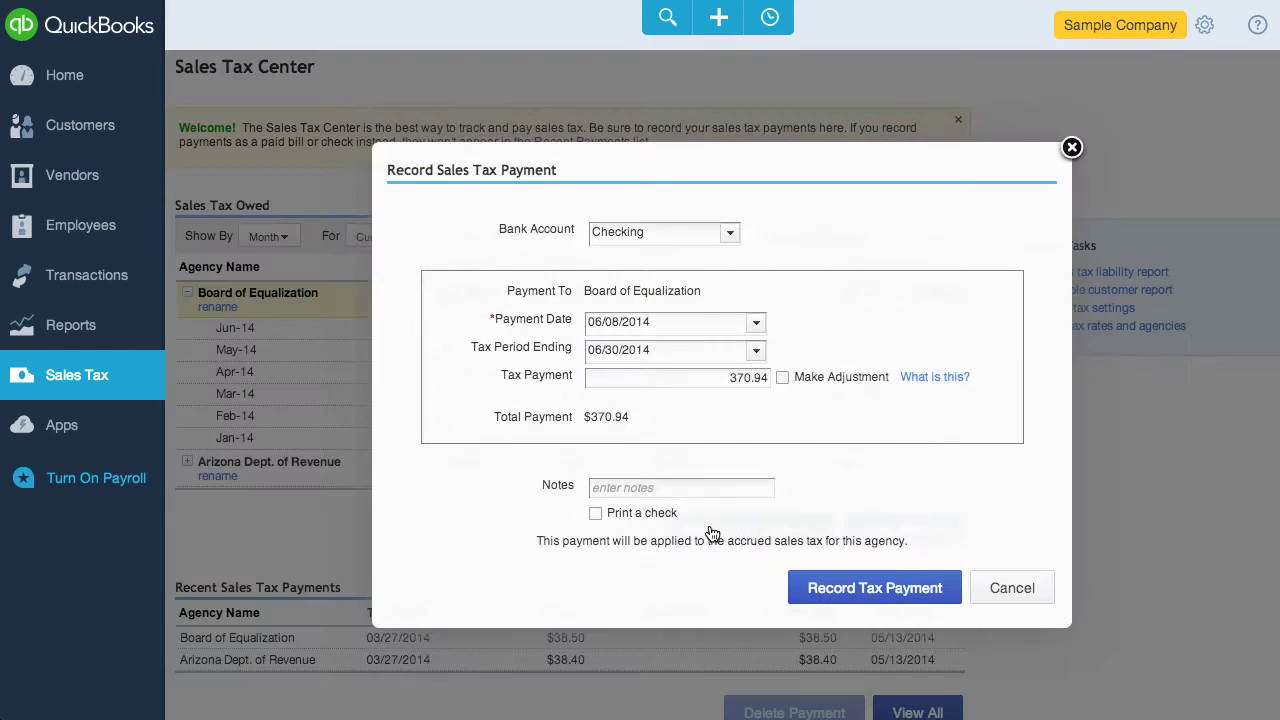
pyautogui.click(782, 378)
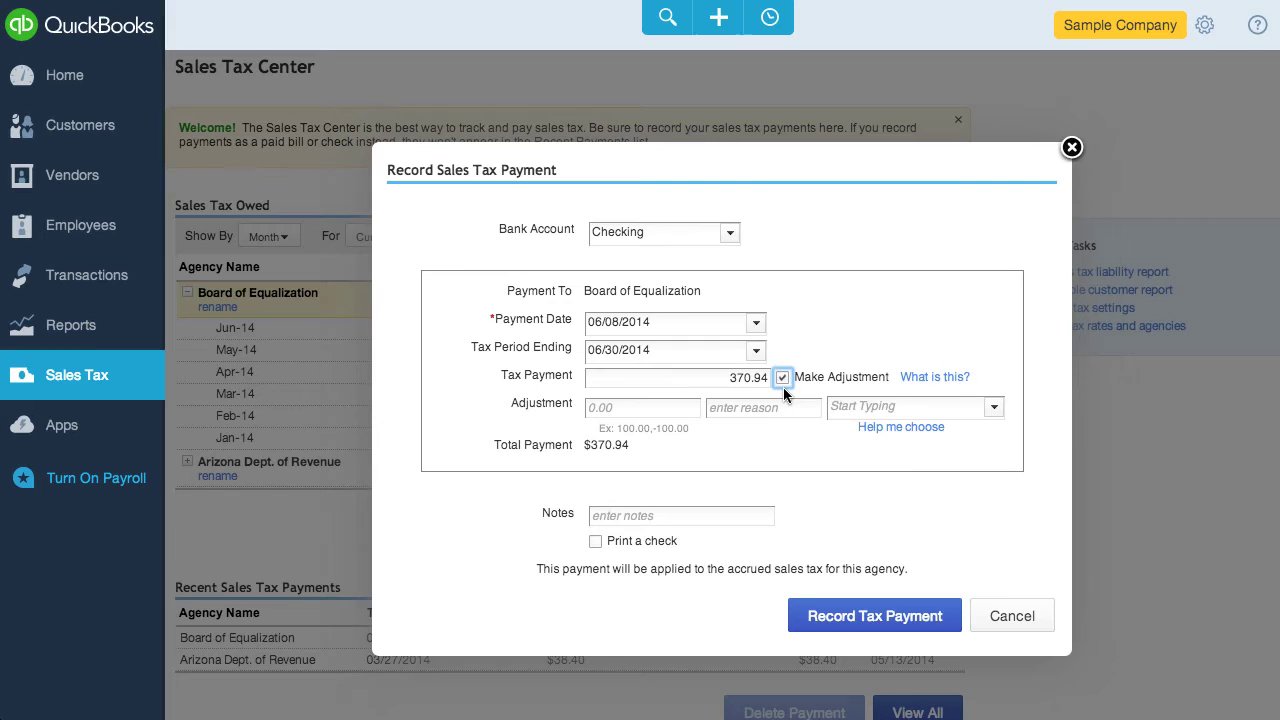
pyautogui.click(1008, 618)
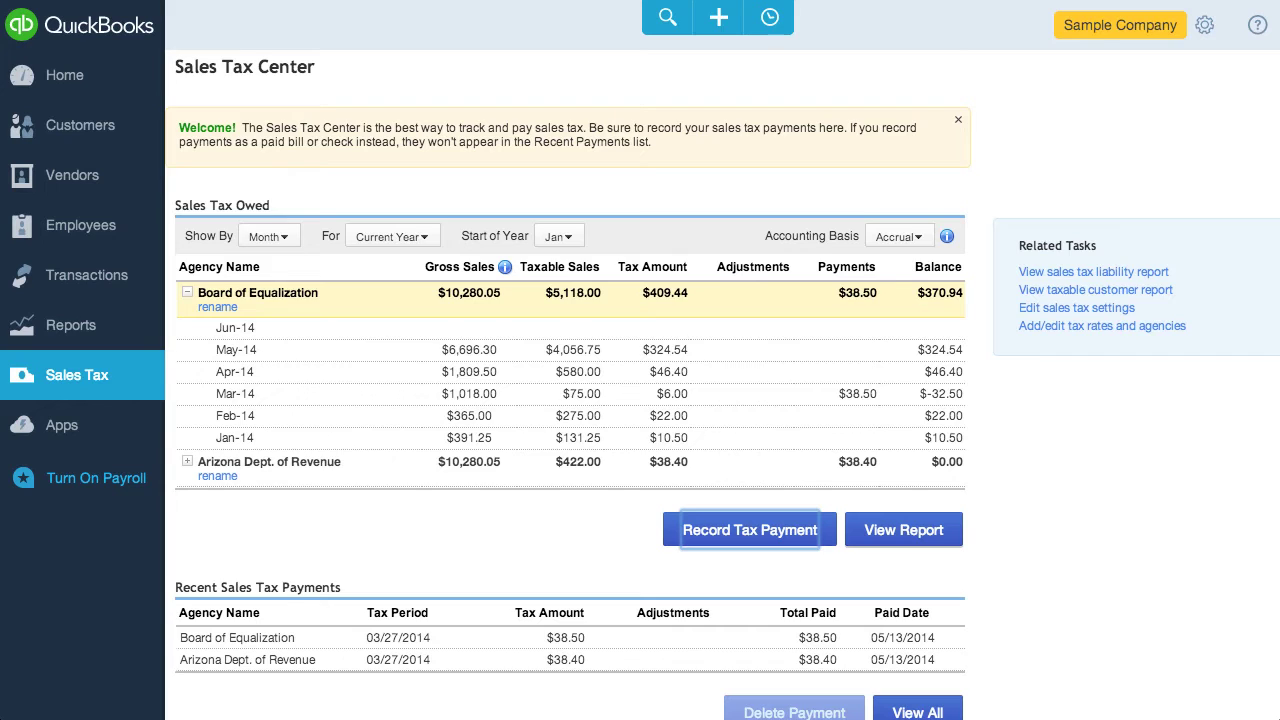
pyautogui.click(718, 30)
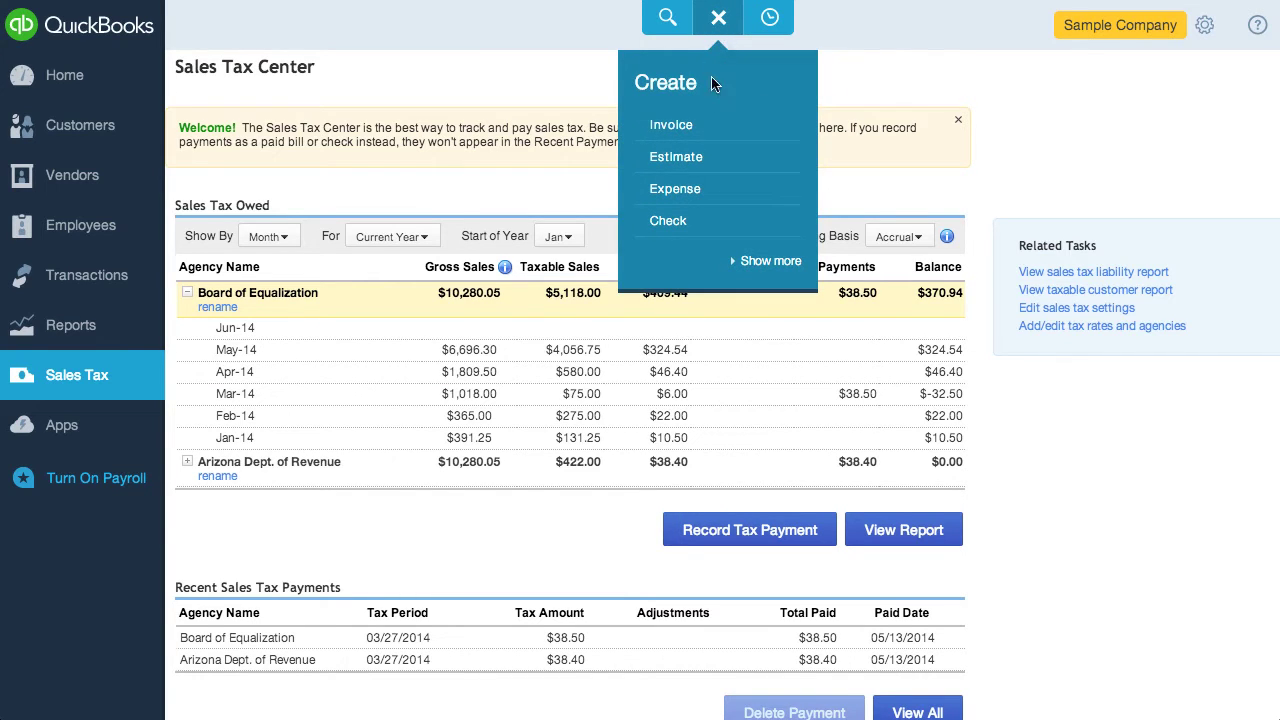
pyautogui.click(692, 127)
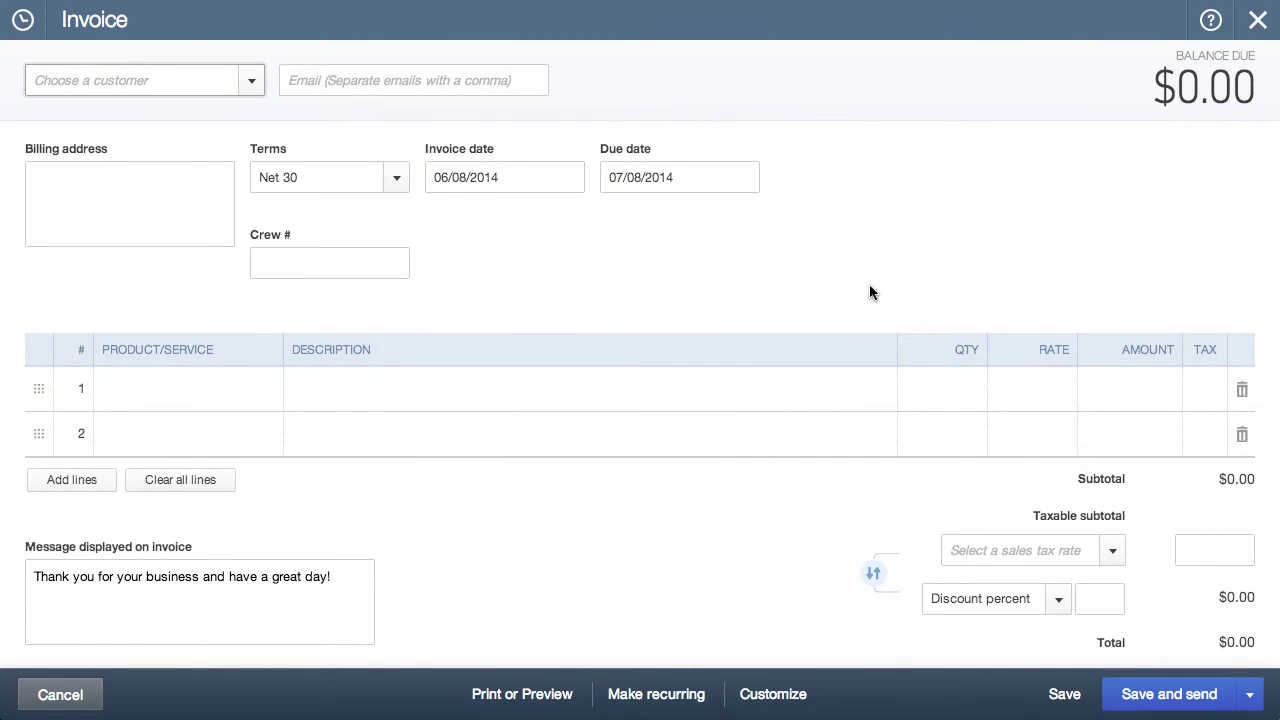
# Step: Tick the Tax checkbox on invoice line 1
pyautogui.click(1206, 395)
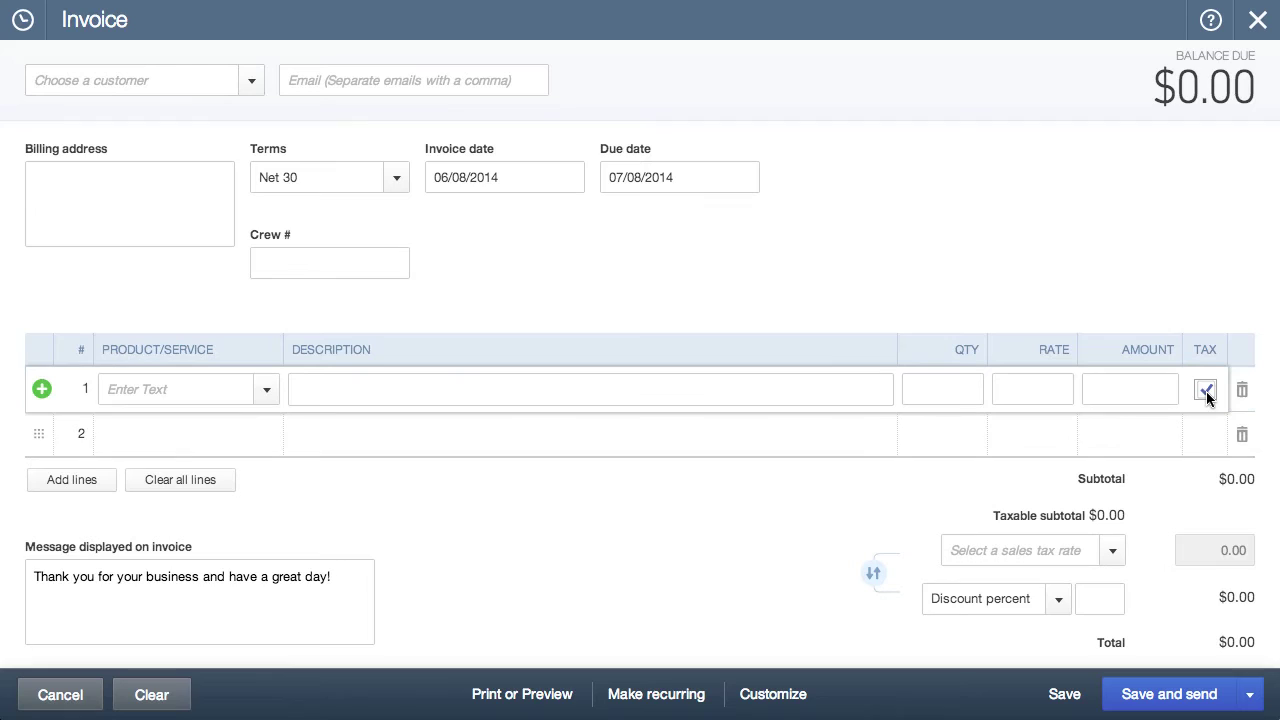
pyautogui.click(1206, 393)
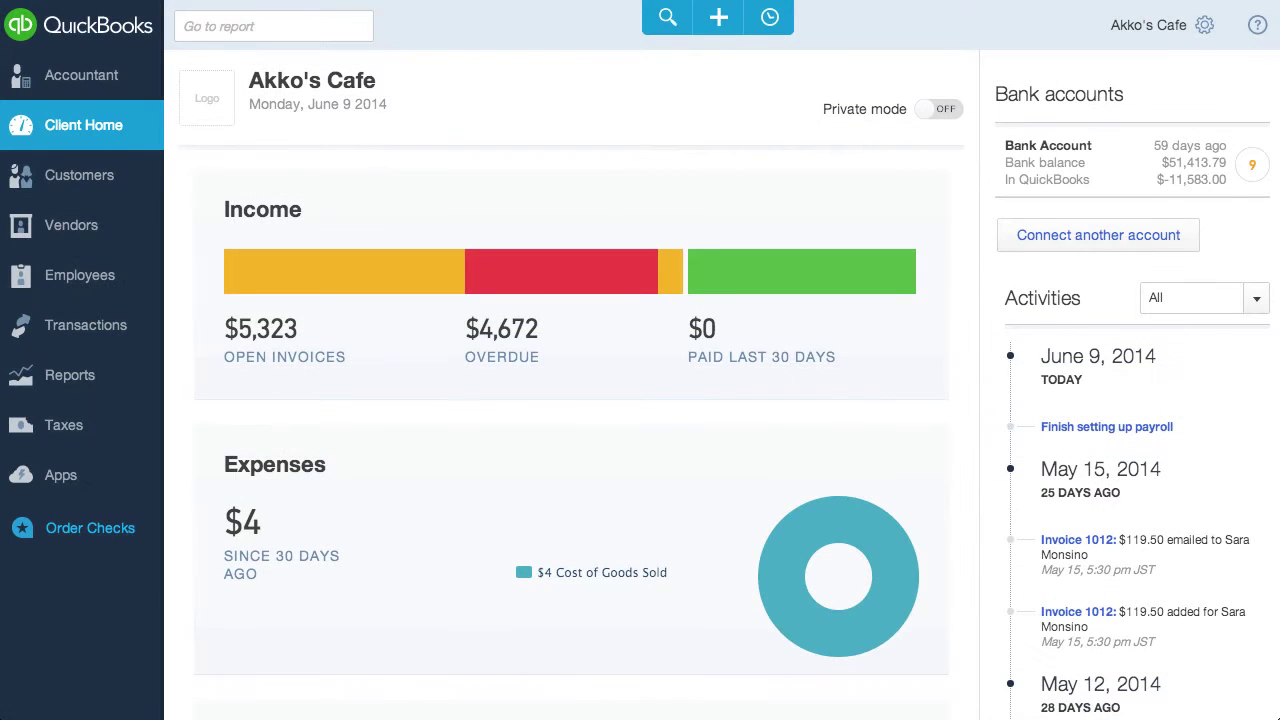
# Step: Visit Accountant Home and Book-To-Tax tax line assignments, then show Akko's Cafe's accountant tools
pyautogui.moveTo(79, 88)
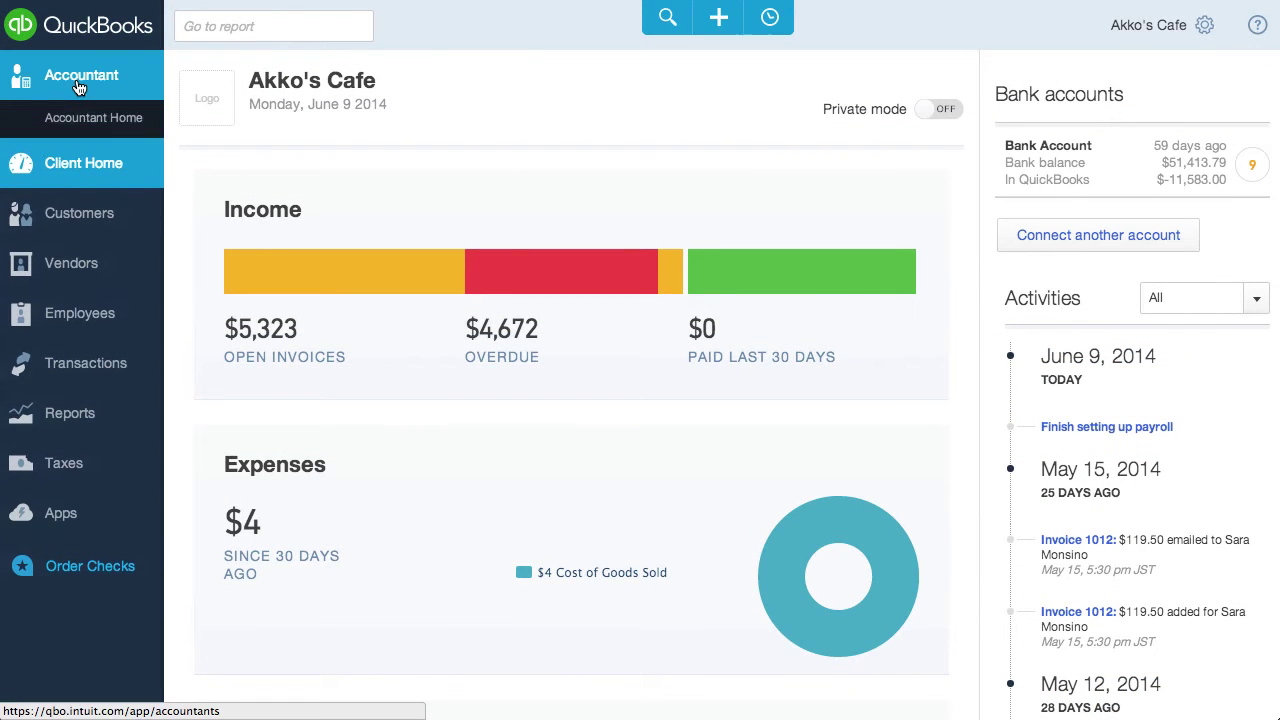
pyautogui.click(114, 118)
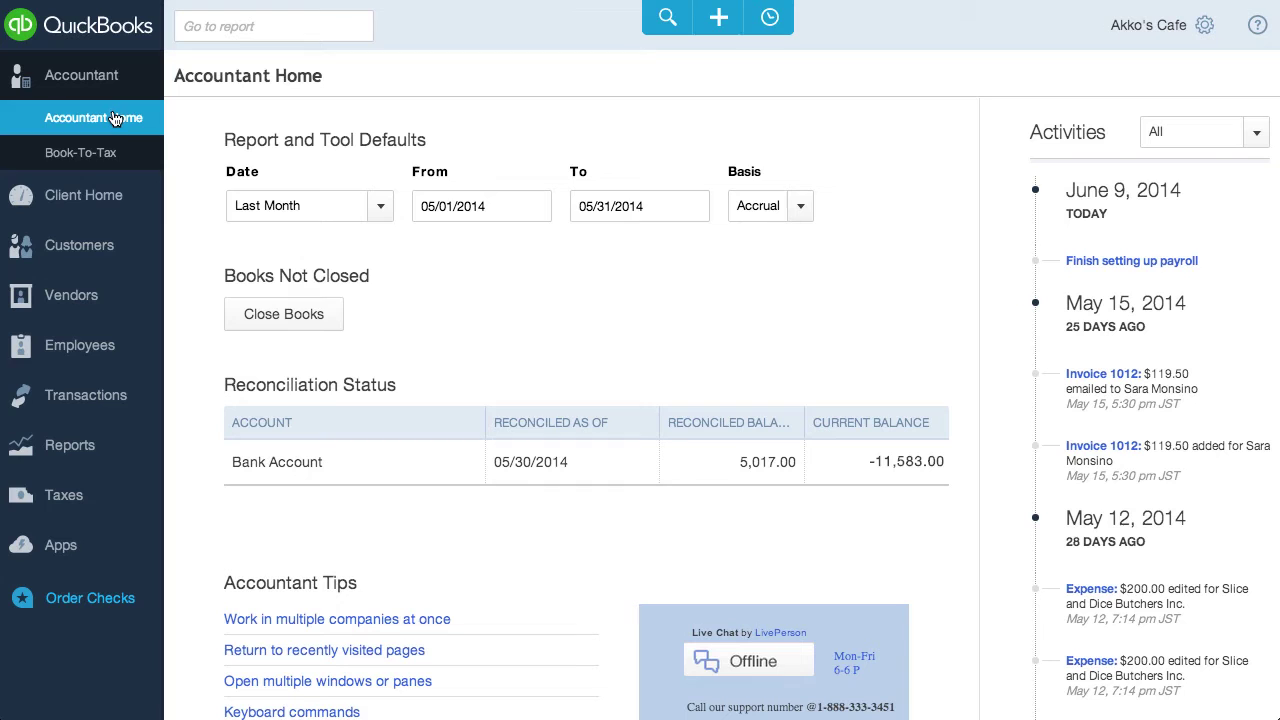
pyautogui.click(129, 165)
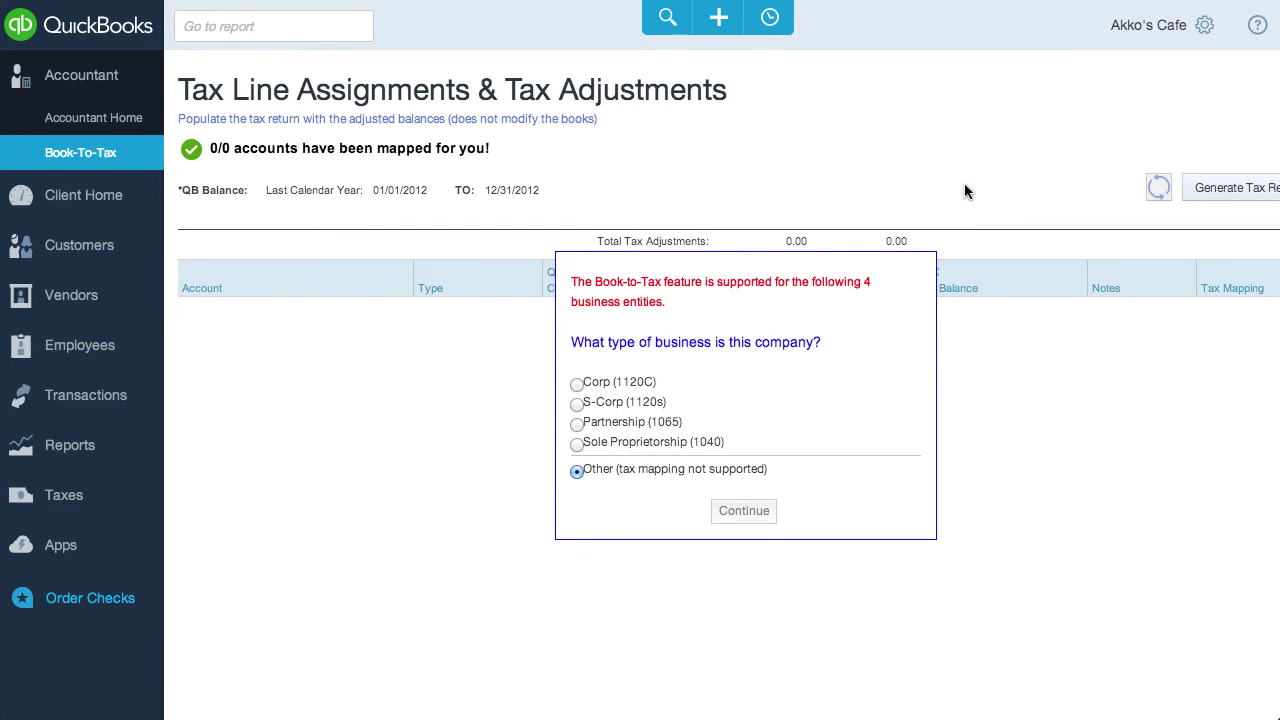
pyautogui.click(1206, 28)
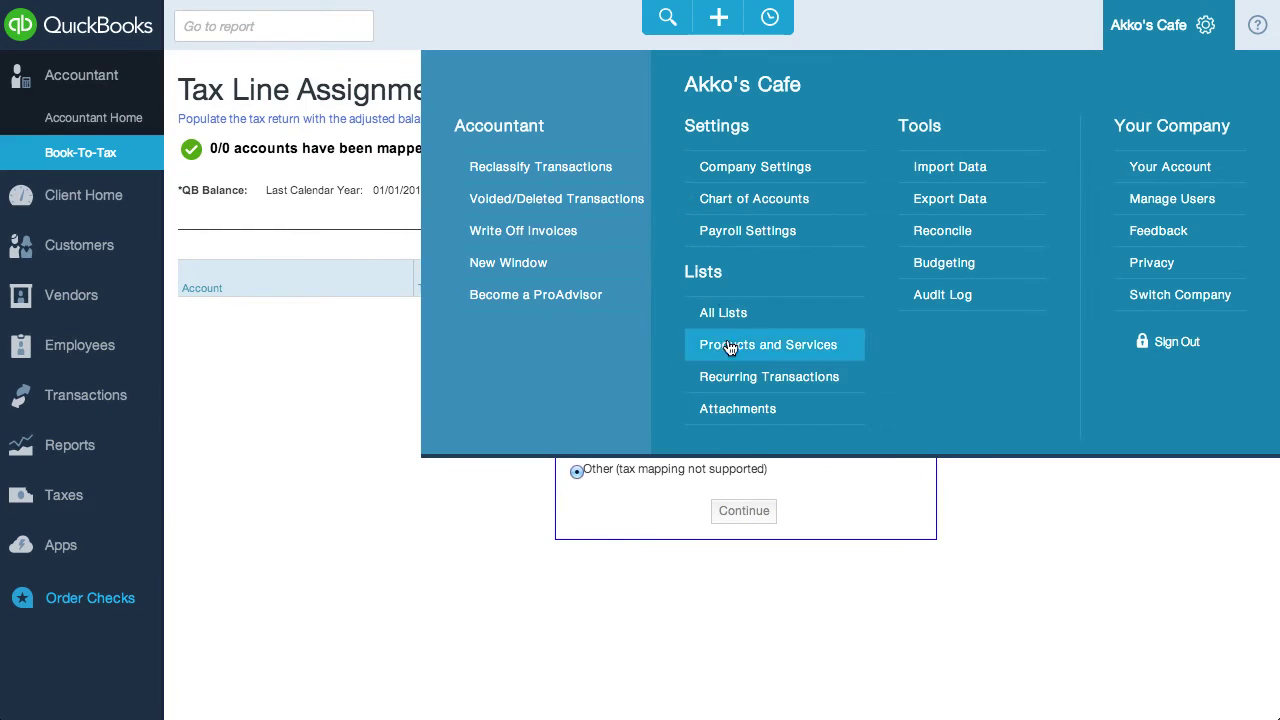
# Step: Upload the doc_13 standard parking receipt (74.18 KB) to the Attachments list
pyautogui.click(733, 411)
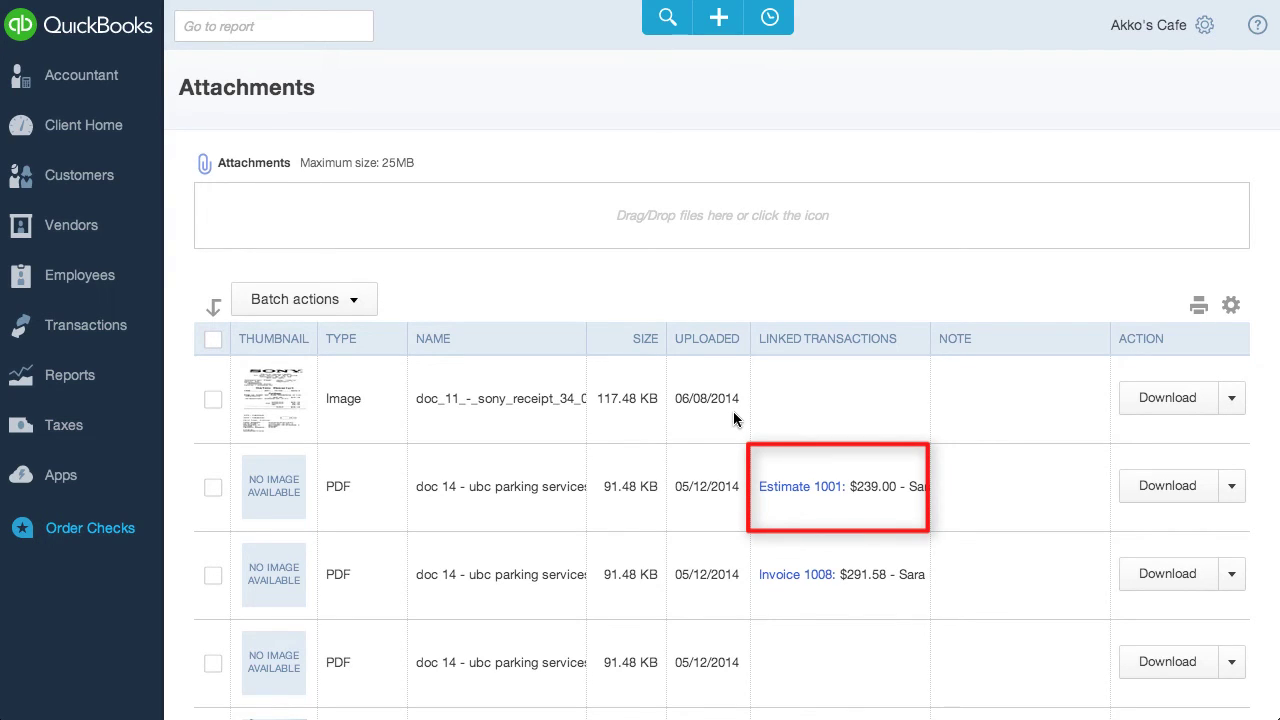
pyautogui.moveTo(1279, 600)
pyautogui.mouseDown()
pyautogui.moveTo(605, 598)
pyautogui.moveTo(513, 258)
pyautogui.moveTo(519, 212)
pyautogui.mouseUp()
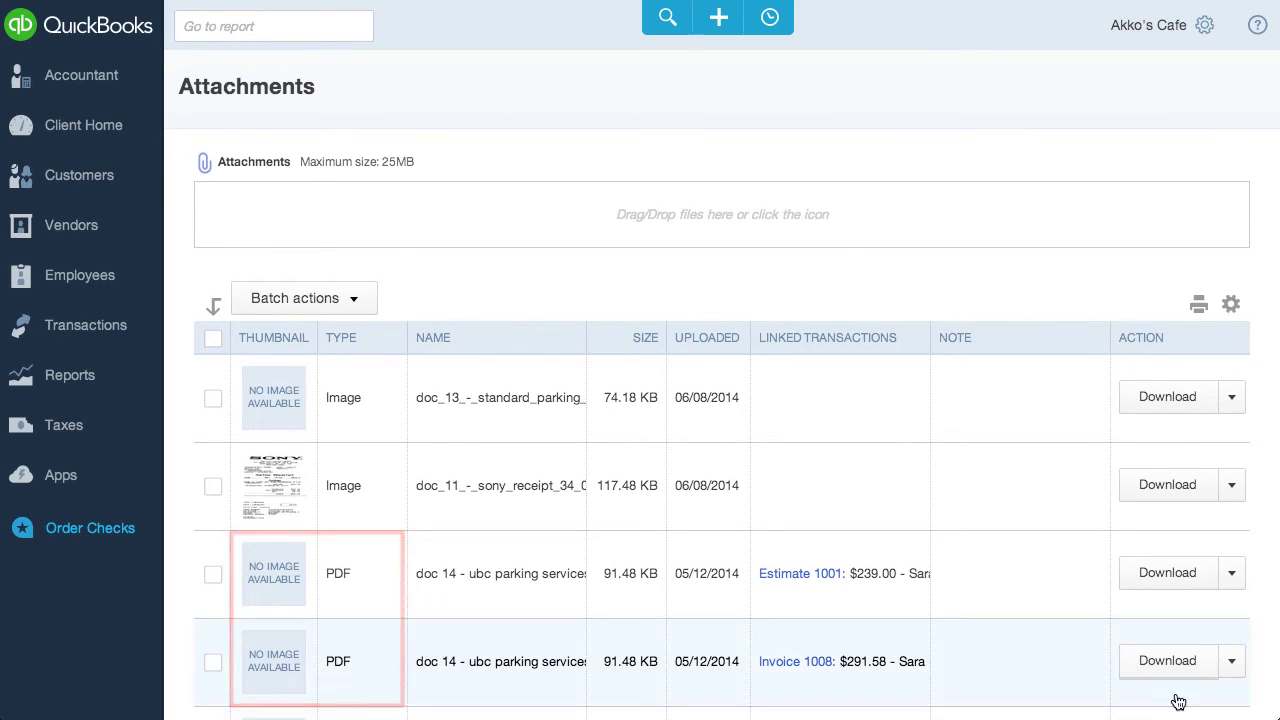
# Step: View the Estimate 1001 PDF's Edit Attachment details, close without saving, and reopen its actions
pyautogui.click(1232, 574)
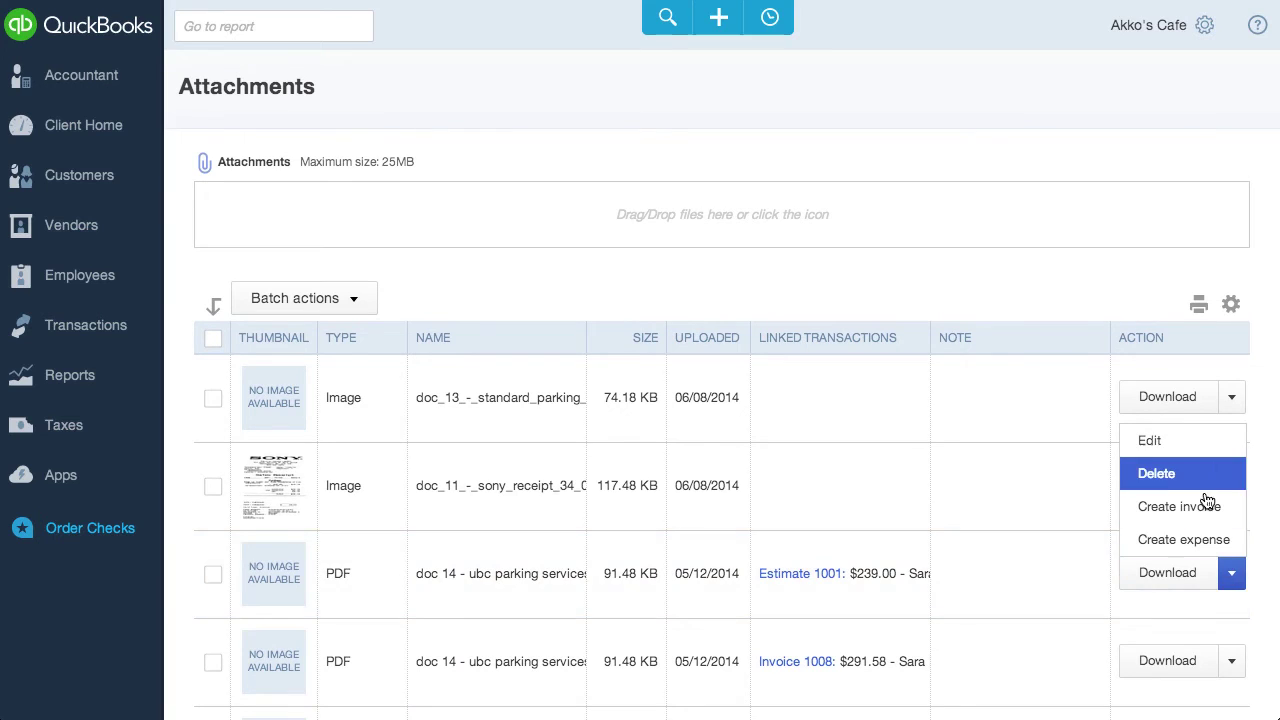
pyautogui.click(1185, 449)
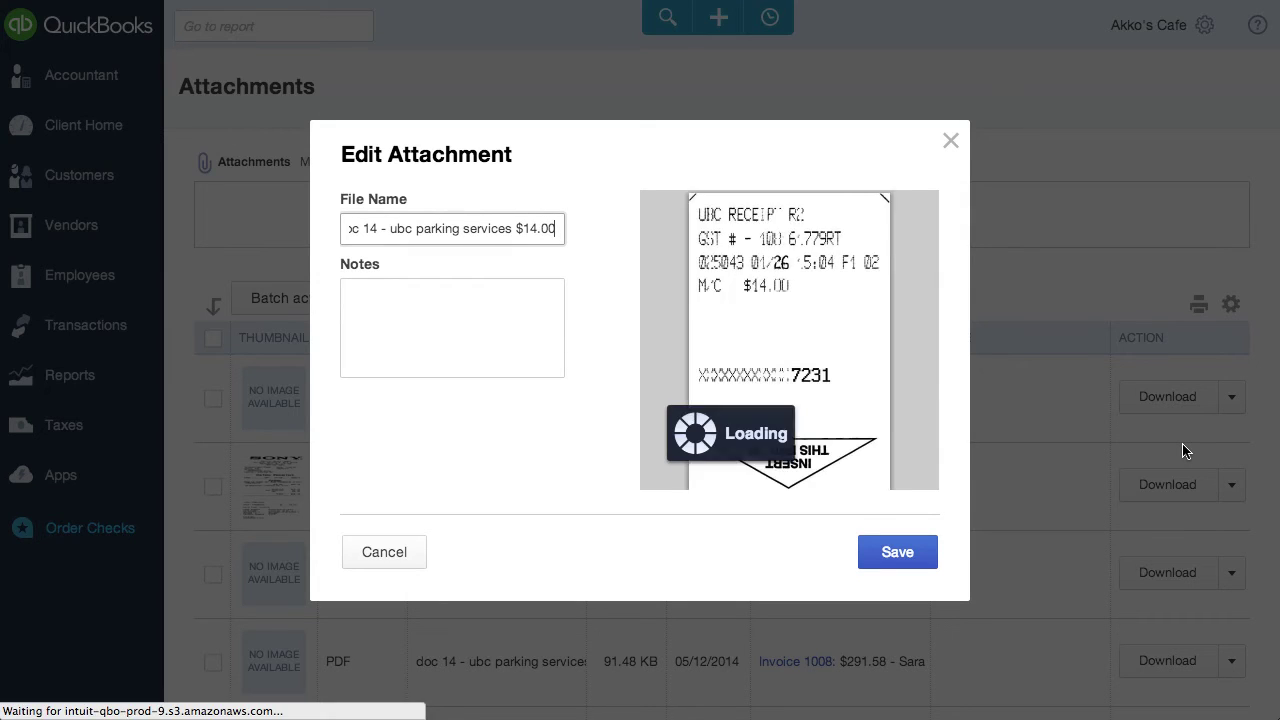
pyautogui.click(950, 140)
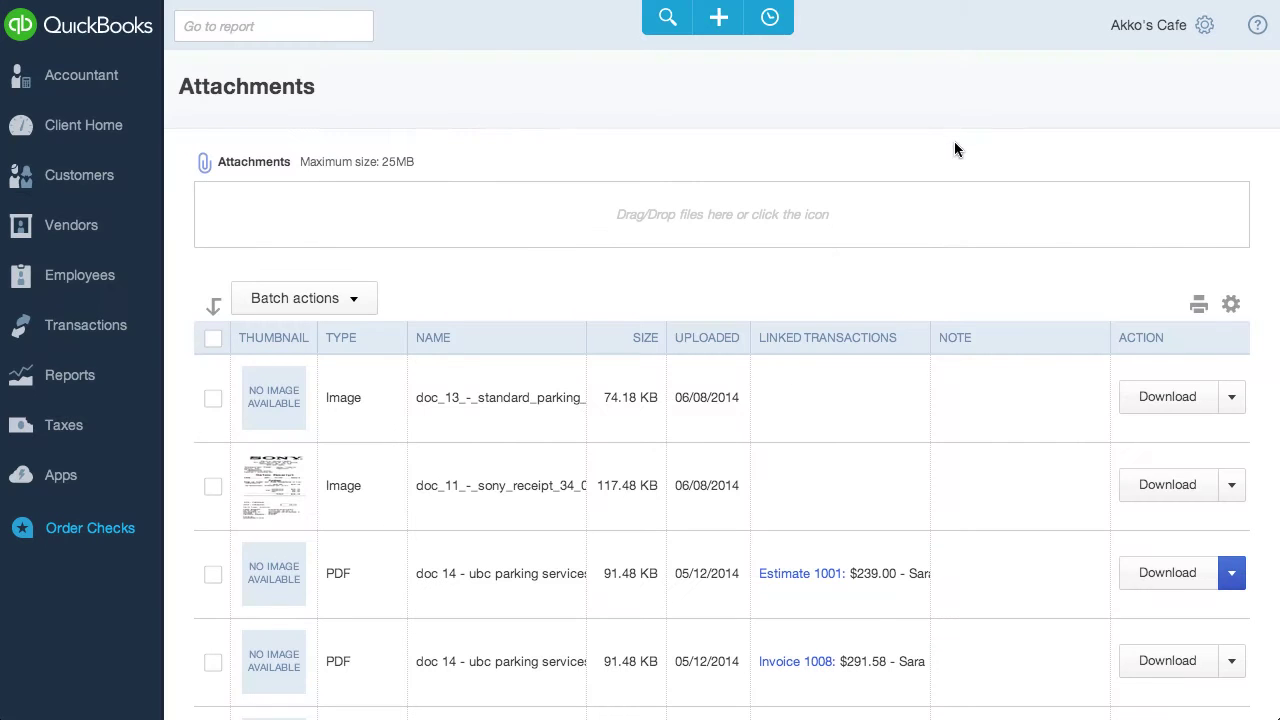
pyautogui.click(1231, 575)
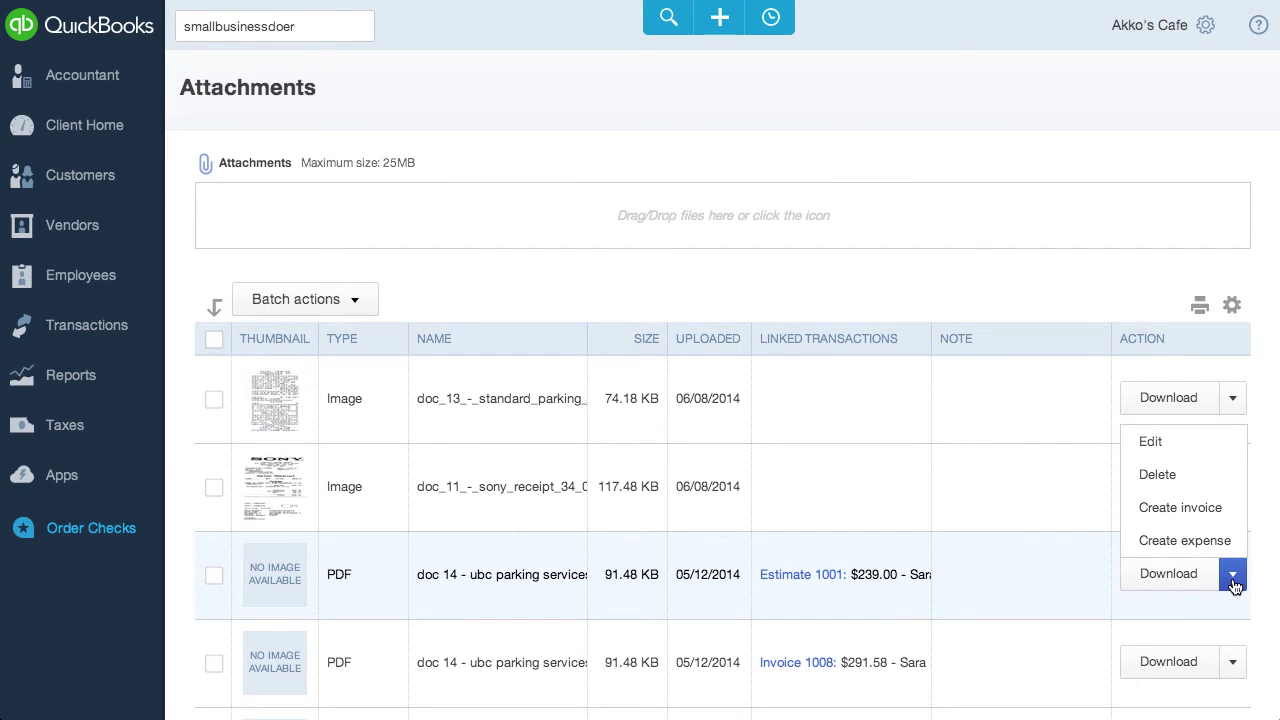
# Step: Select all attachments in the list and show the Batch actions menu (Export, Create invoice, Create expense)
pyautogui.click(214, 339)
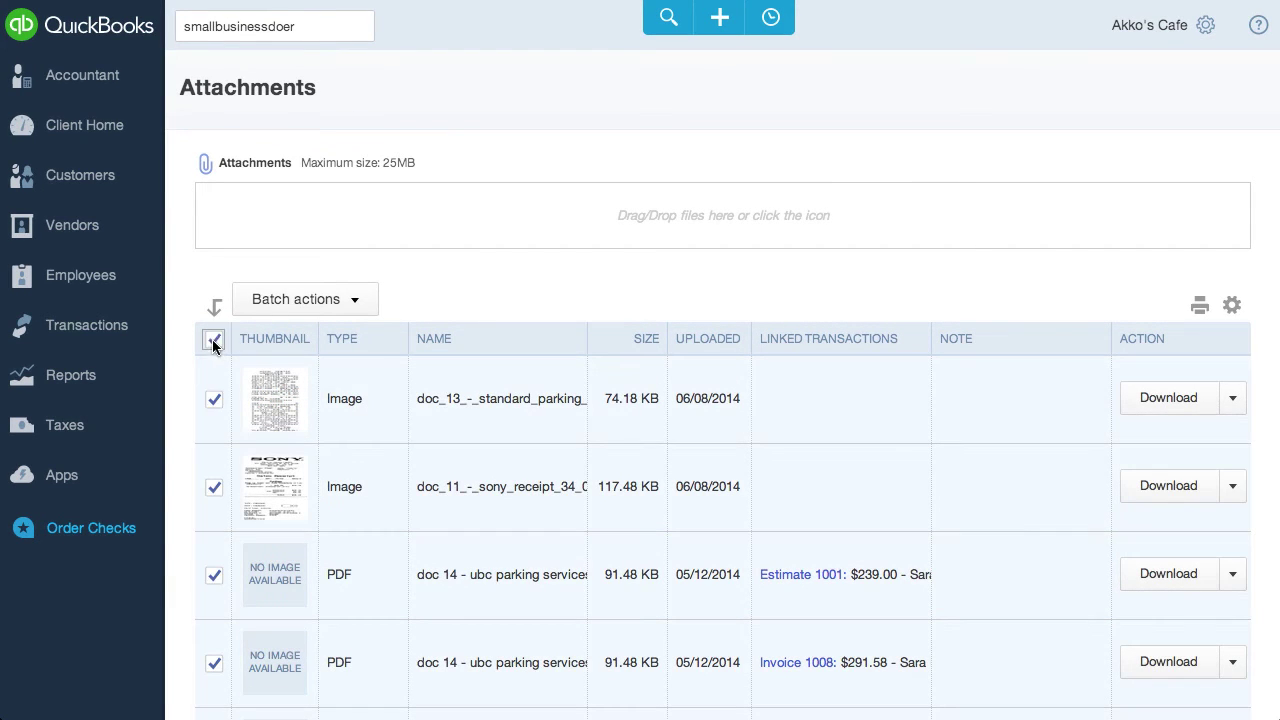
pyautogui.click(292, 303)
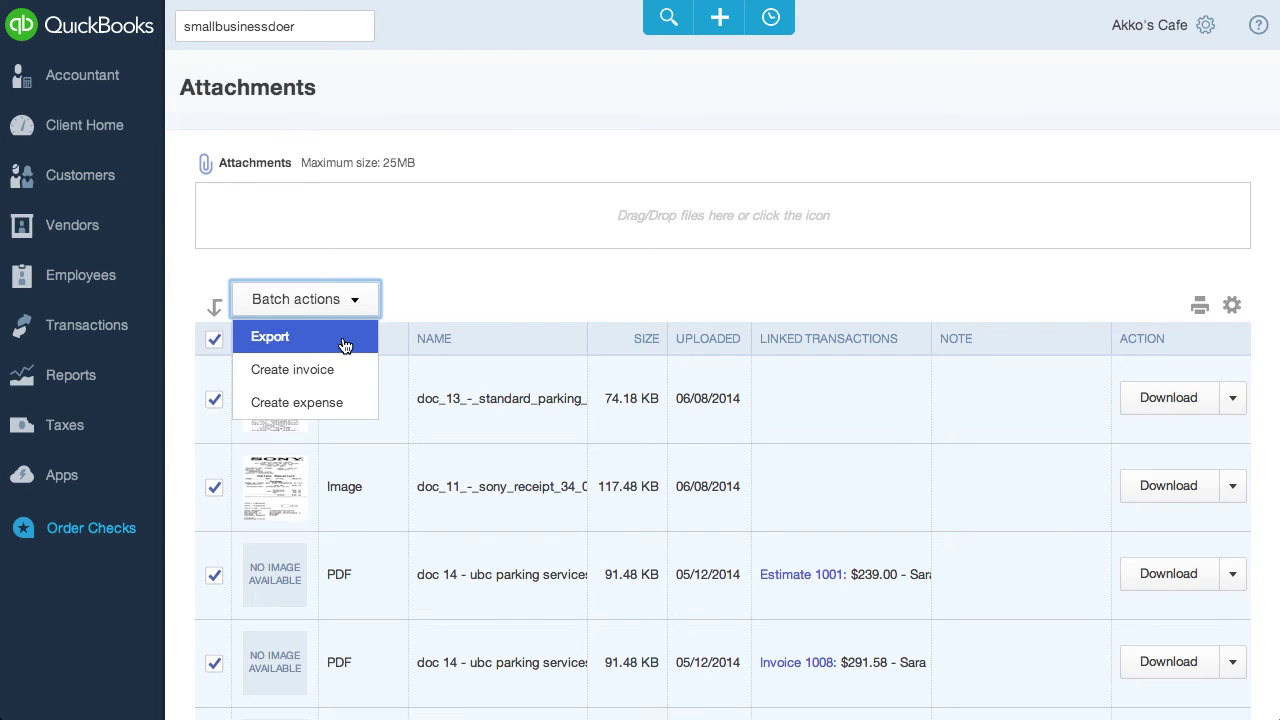
# Step: Export the selected attachments, preview the Attachments area on a new Expense form, then close it unsaved
pyautogui.click(344, 345)
pyautogui.click(719, 17)
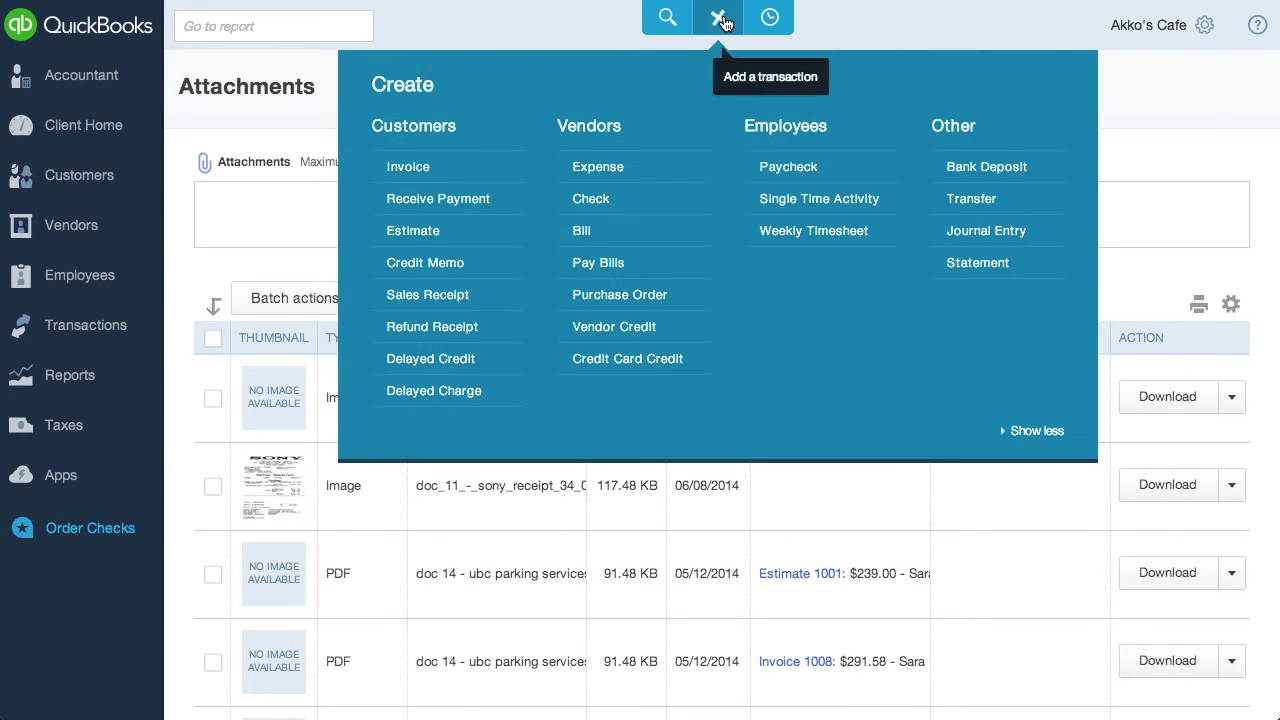
pyautogui.click(617, 165)
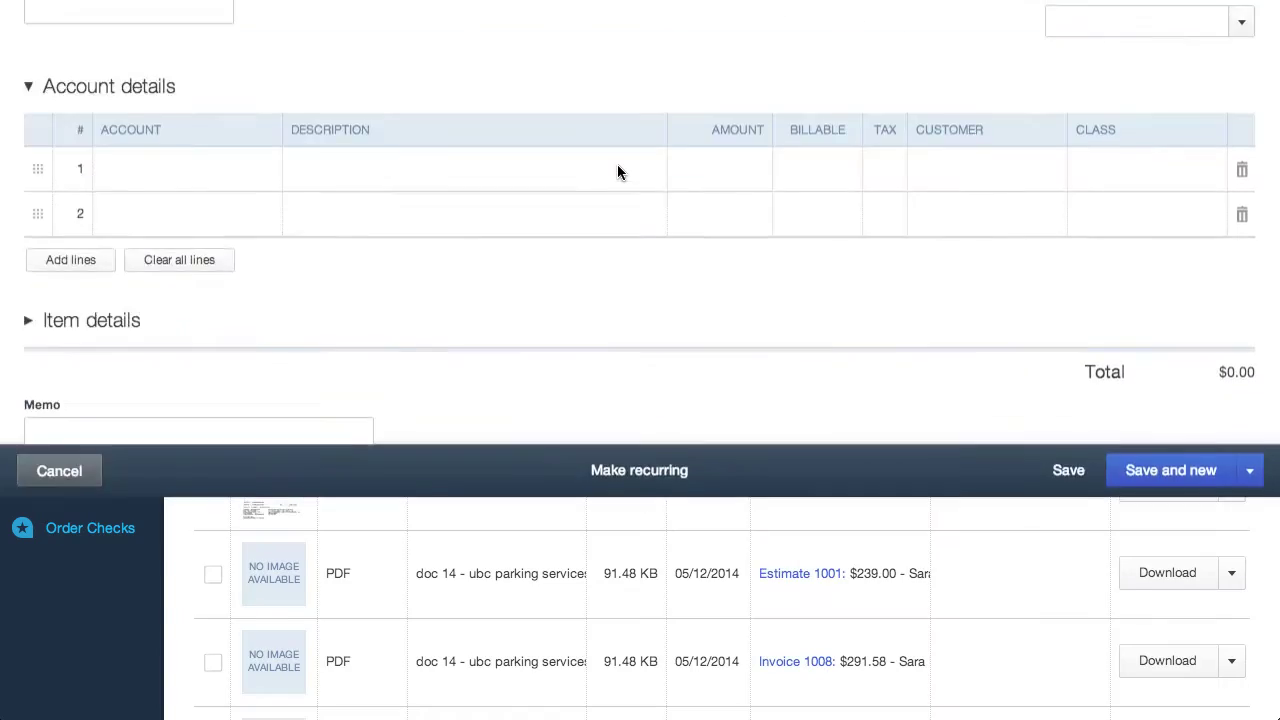
pyautogui.scroll(-3, 617, 166)
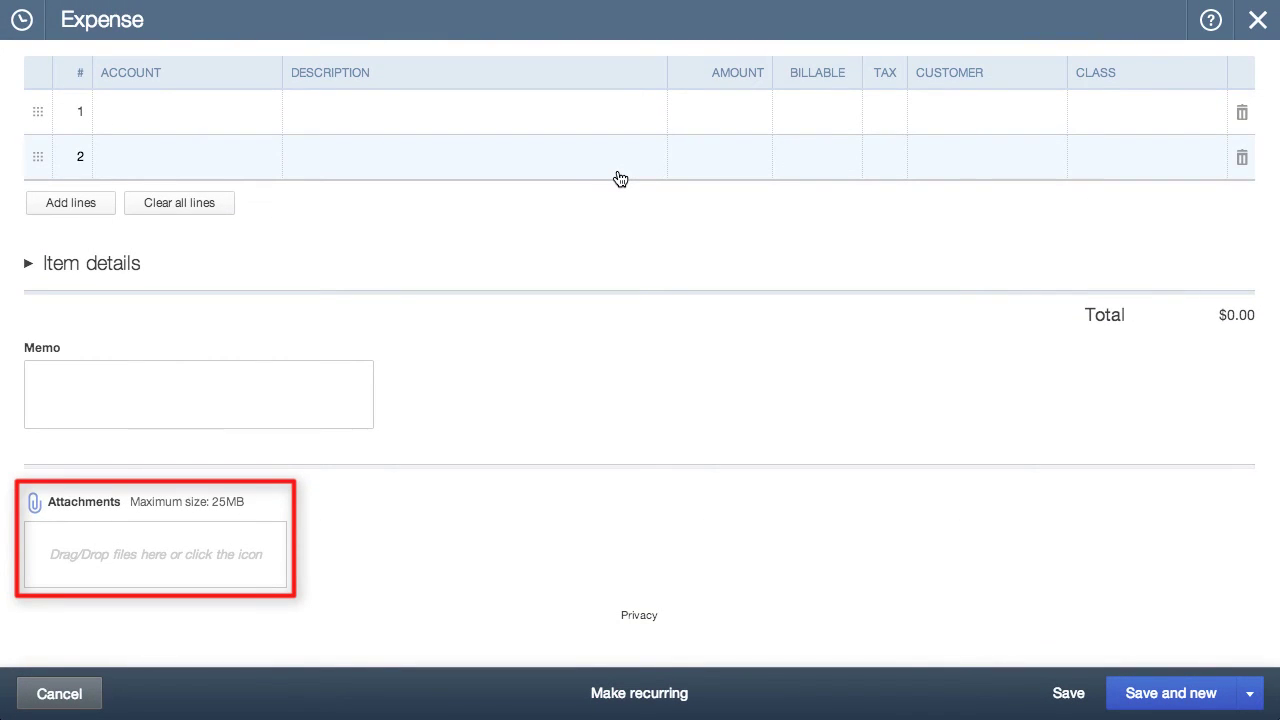
pyautogui.click(1256, 21)
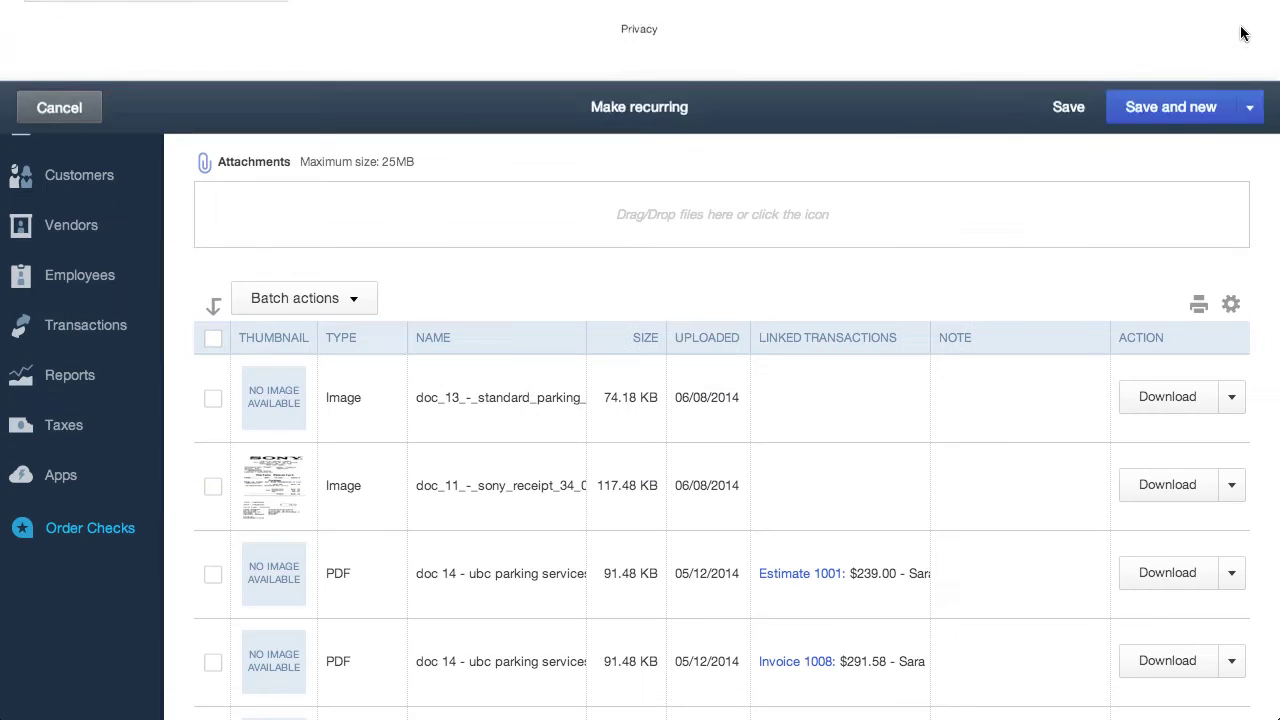
# Step: Show the Create menu's customer, vendor, employee and other transaction types
pyautogui.click(719, 22)
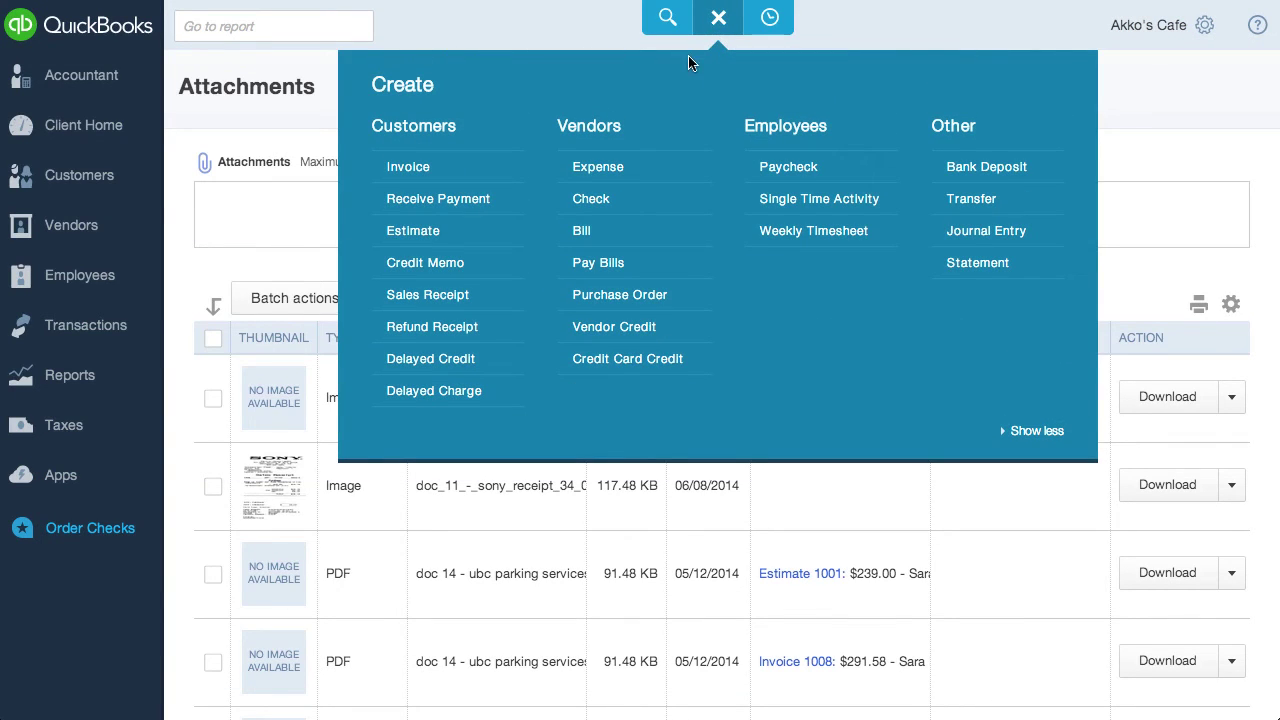